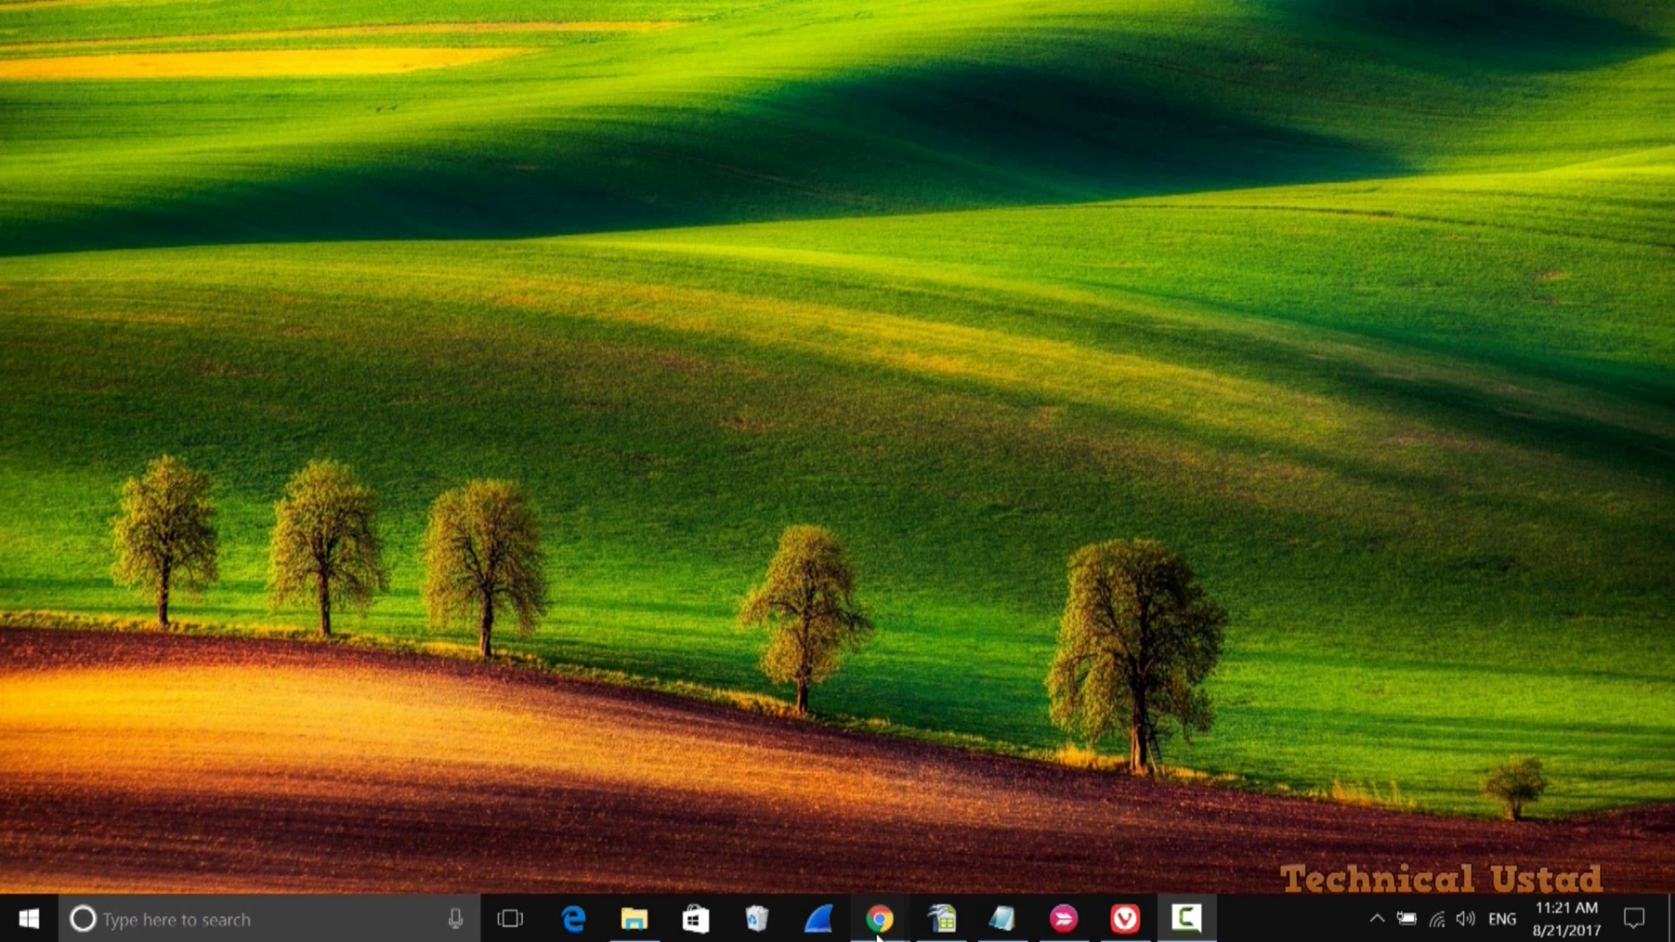
- Bring the Google Chrome window to the front
mouse_move(877, 916)
left_click(1316, 841)
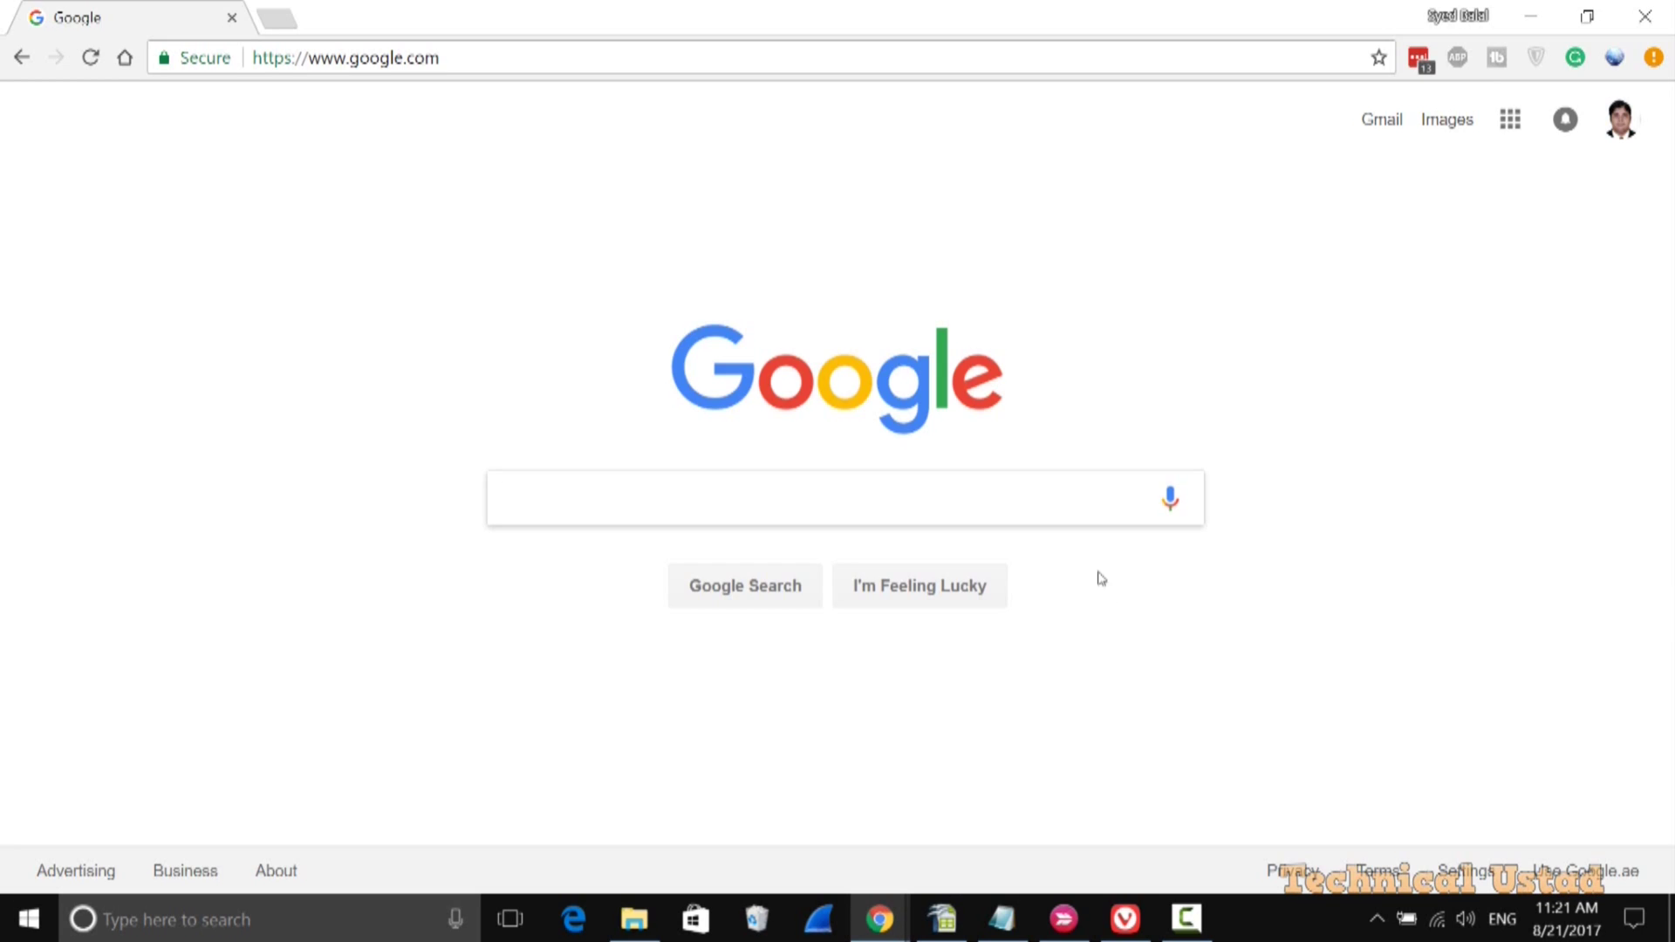
left_click(316, 59)
left_click(365, 162)
- Launch Google Docs from the Google apps grid under More
left_click(1512, 122)
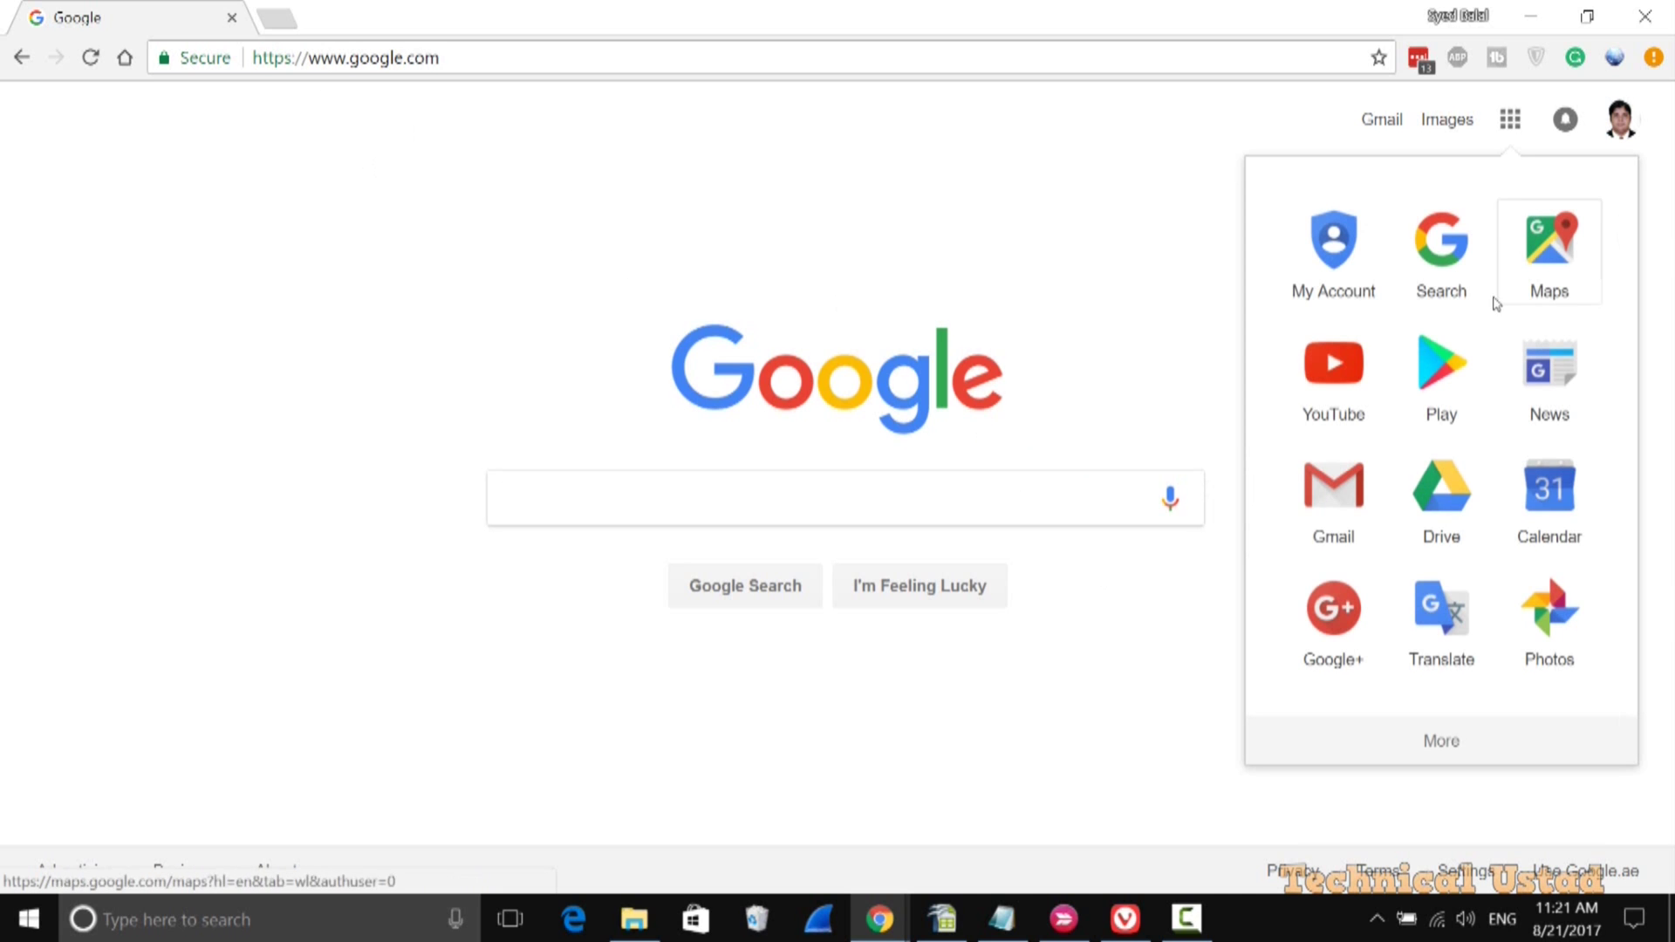
left_click(1444, 751)
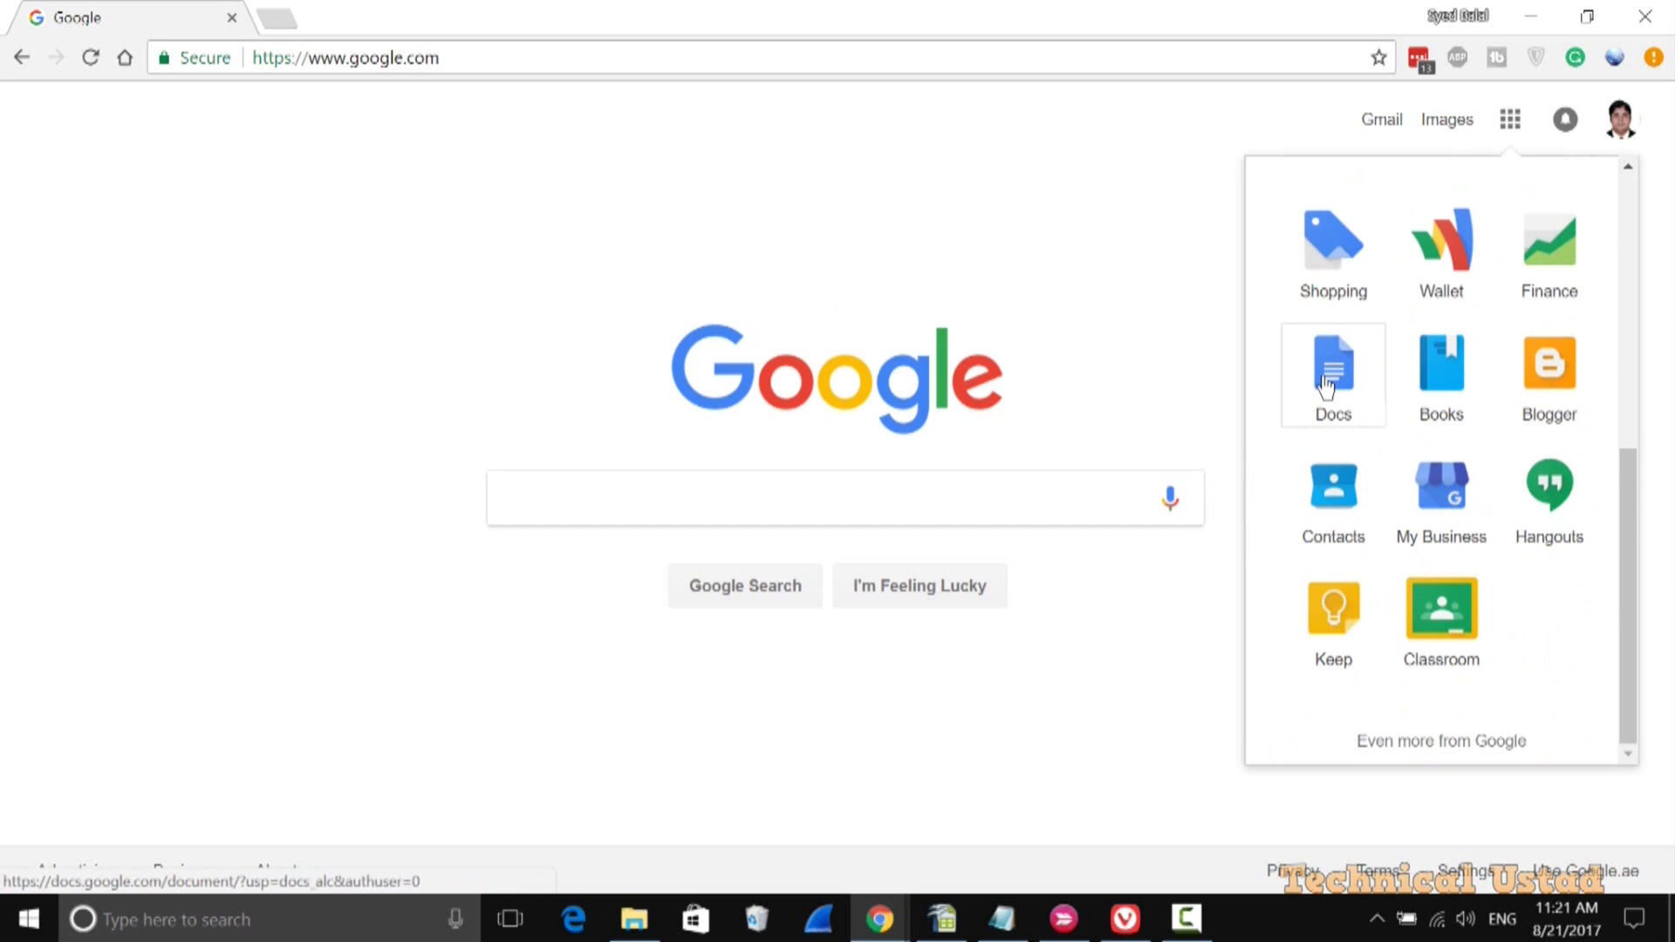
left_click(1326, 384)
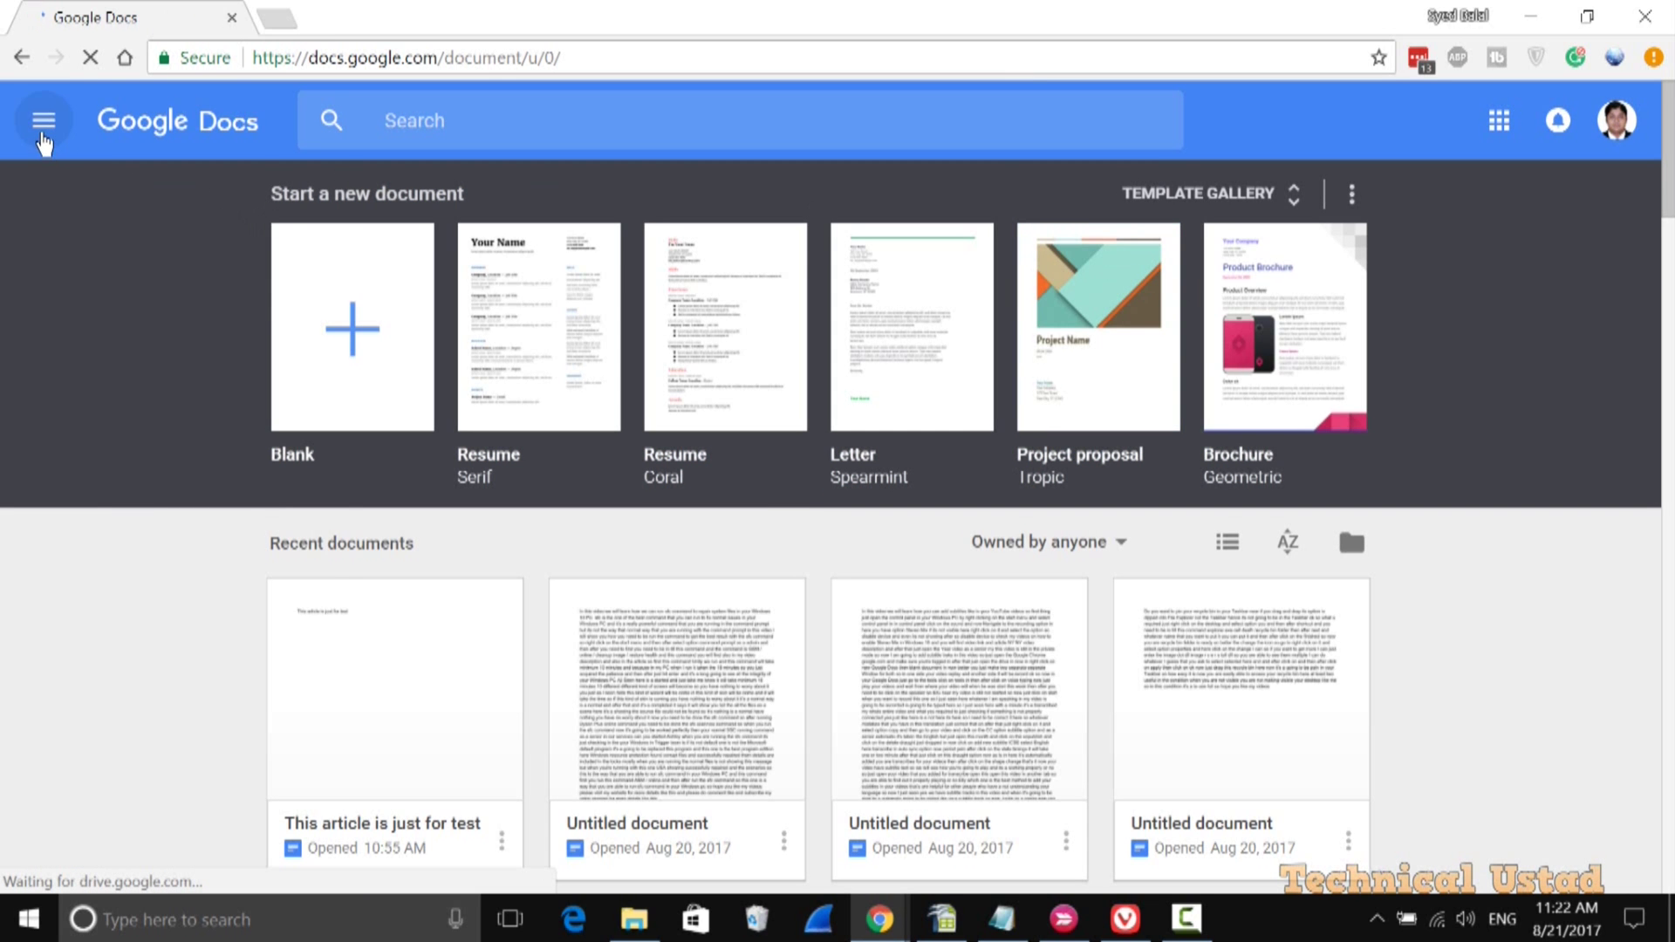
- Turn on the Offline toggle in Docs Settings and add the Google Docs Offline extension
left_click(43, 124)
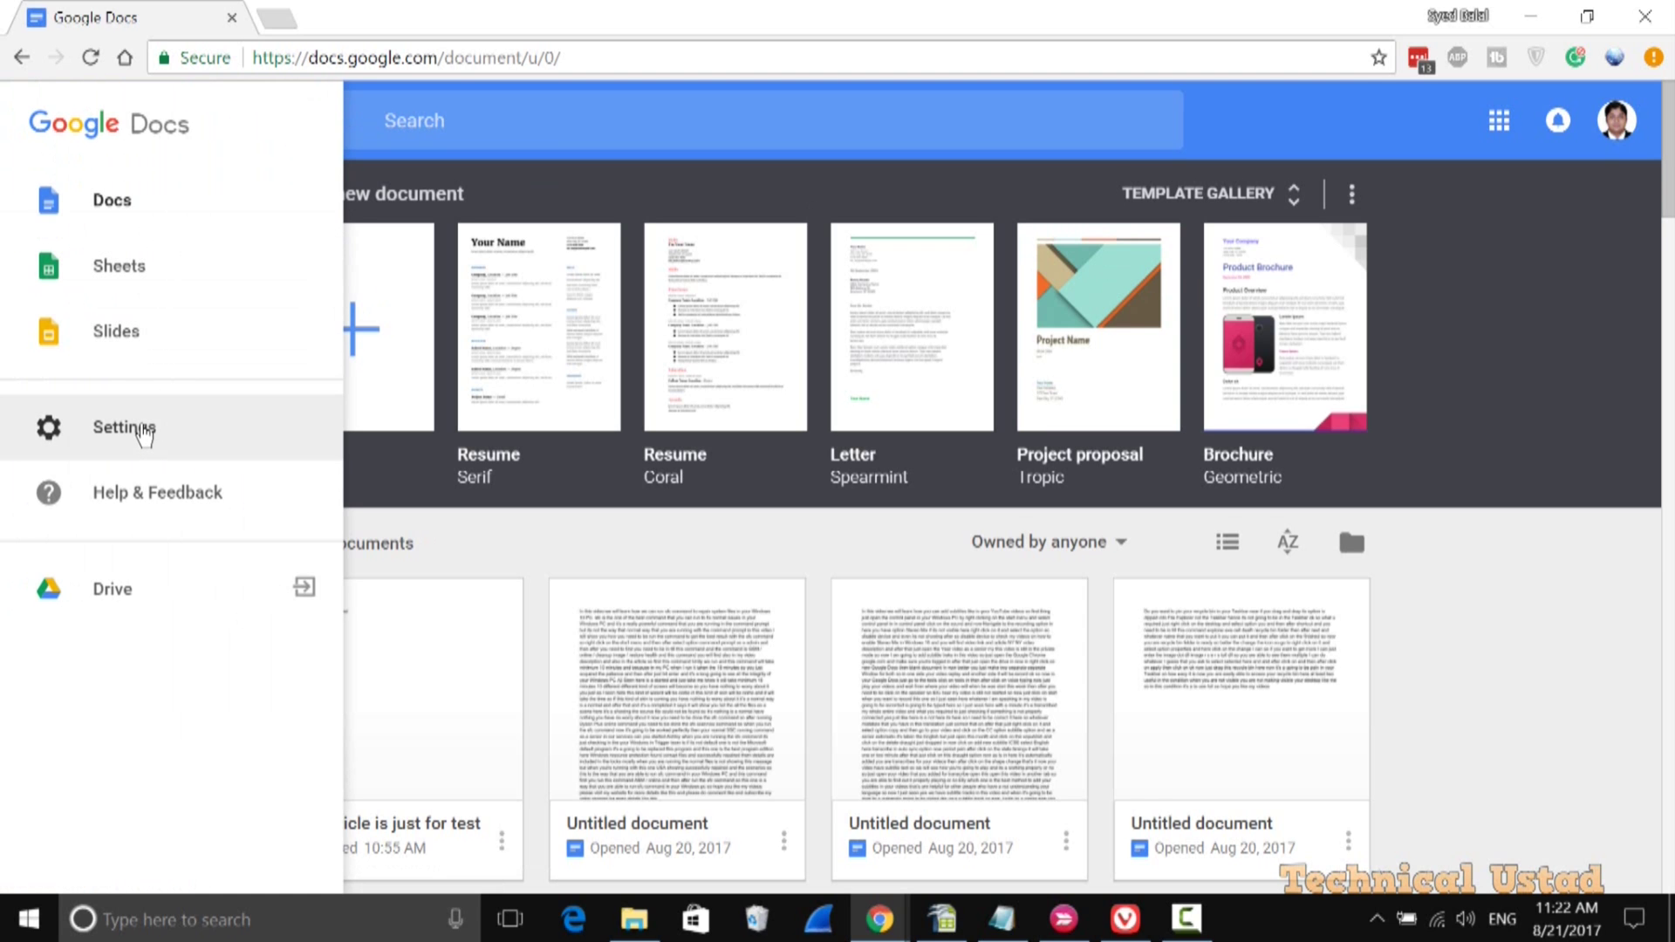
left_click(144, 434)
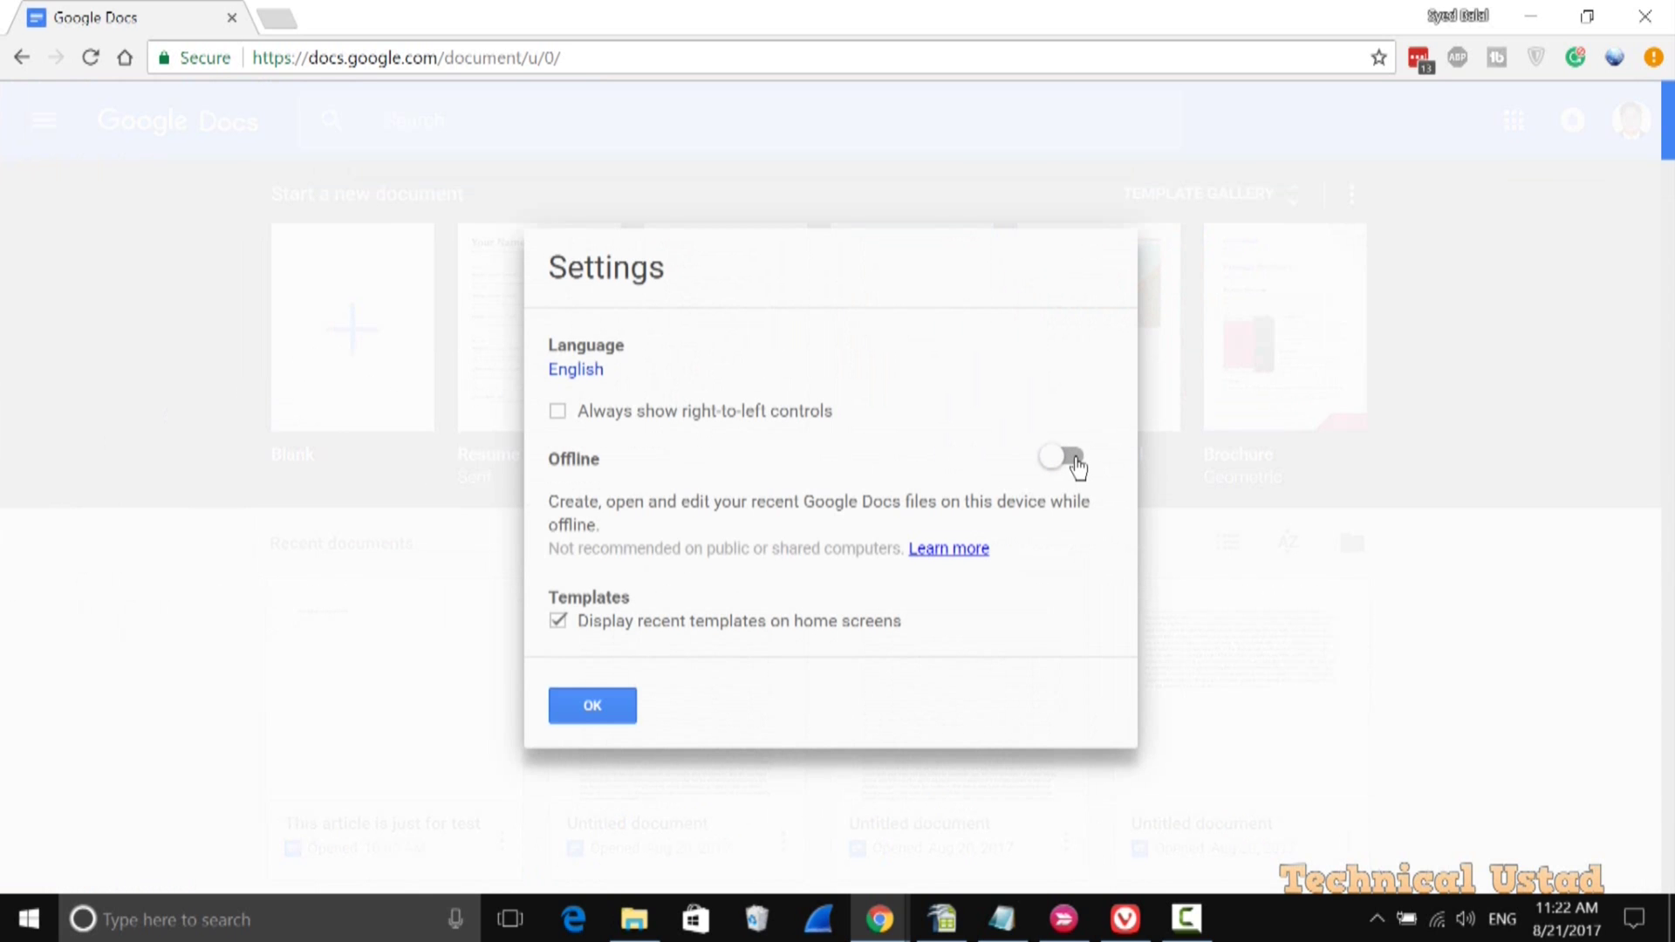
left_click(1076, 461)
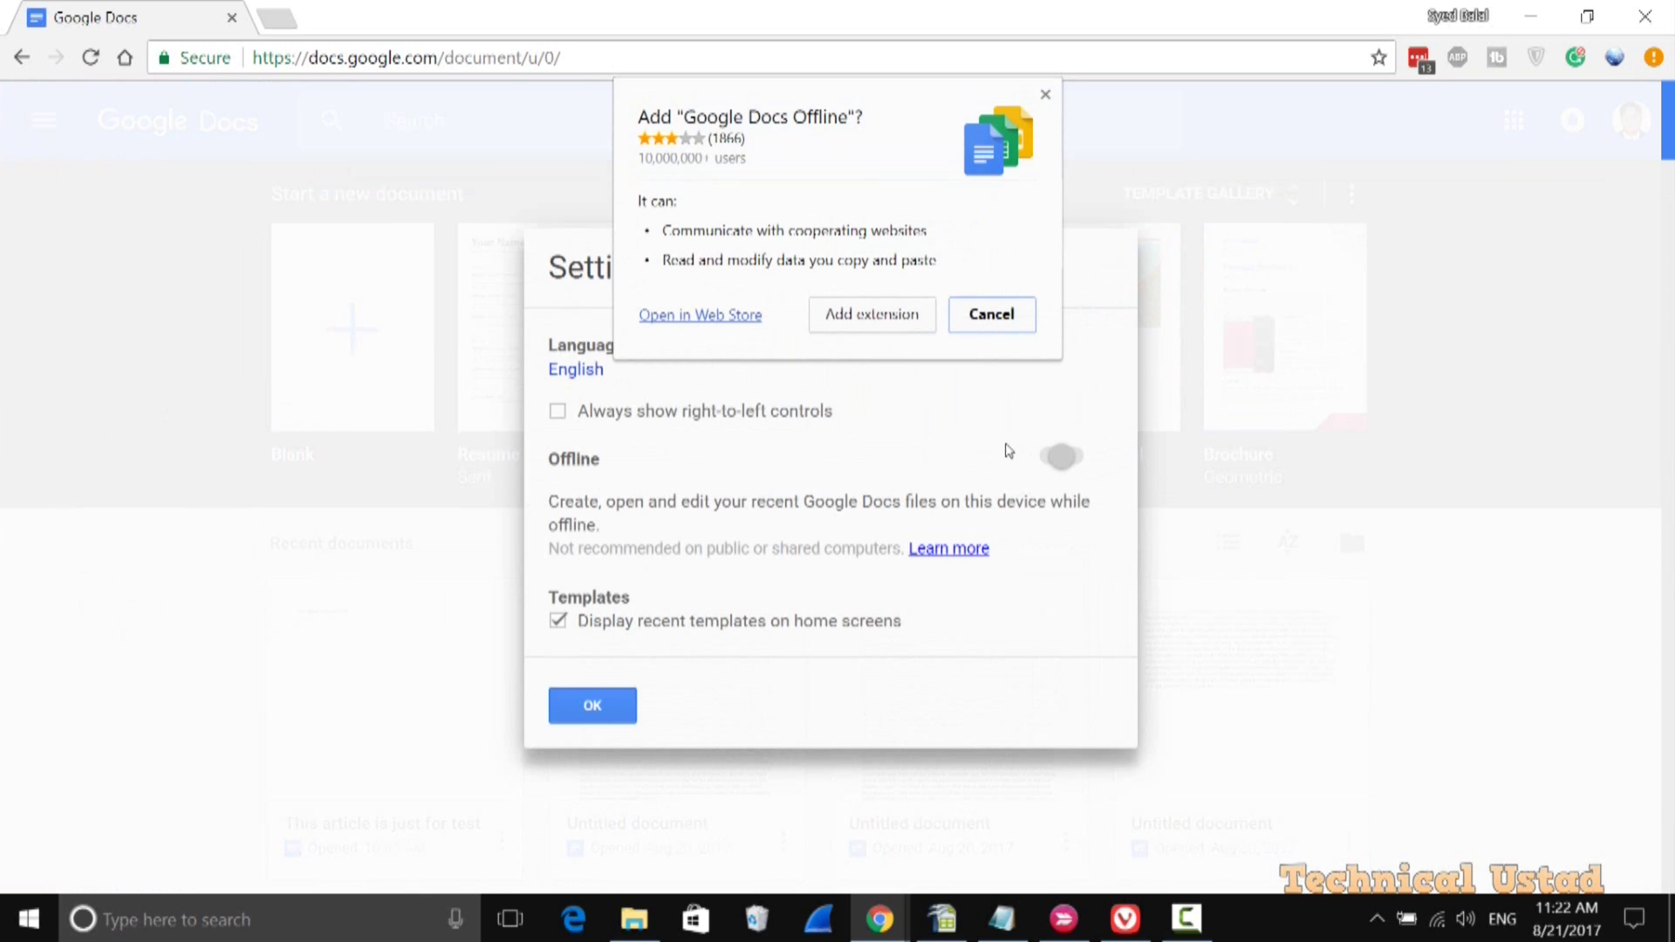
left_click(846, 316)
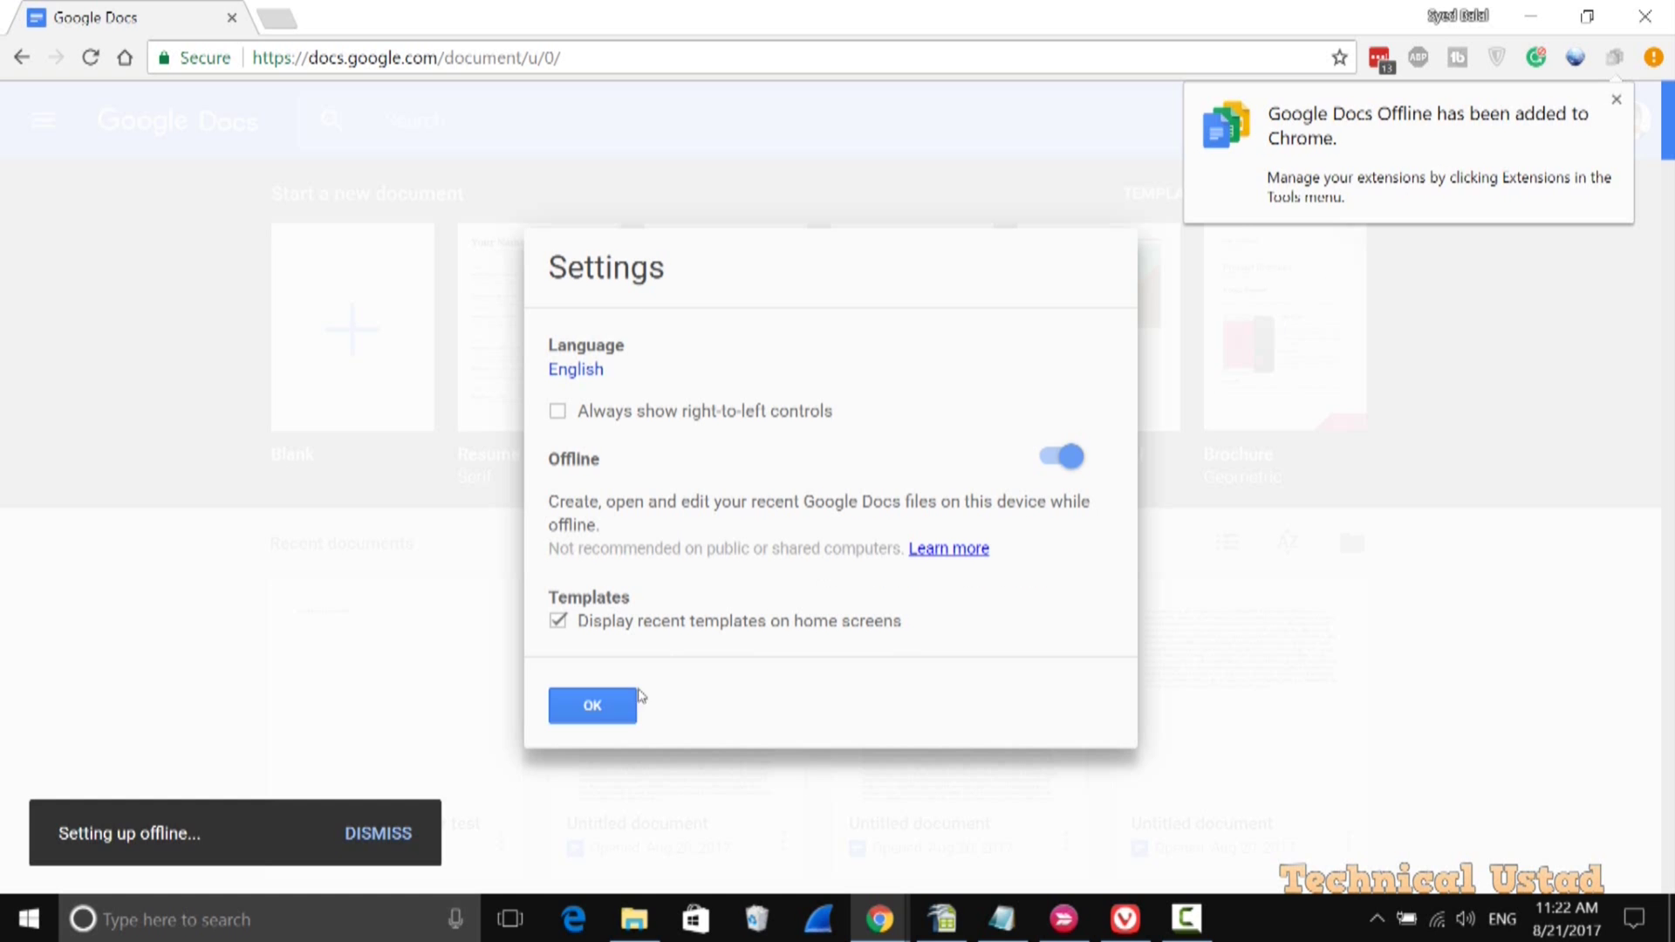
left_click(573, 709)
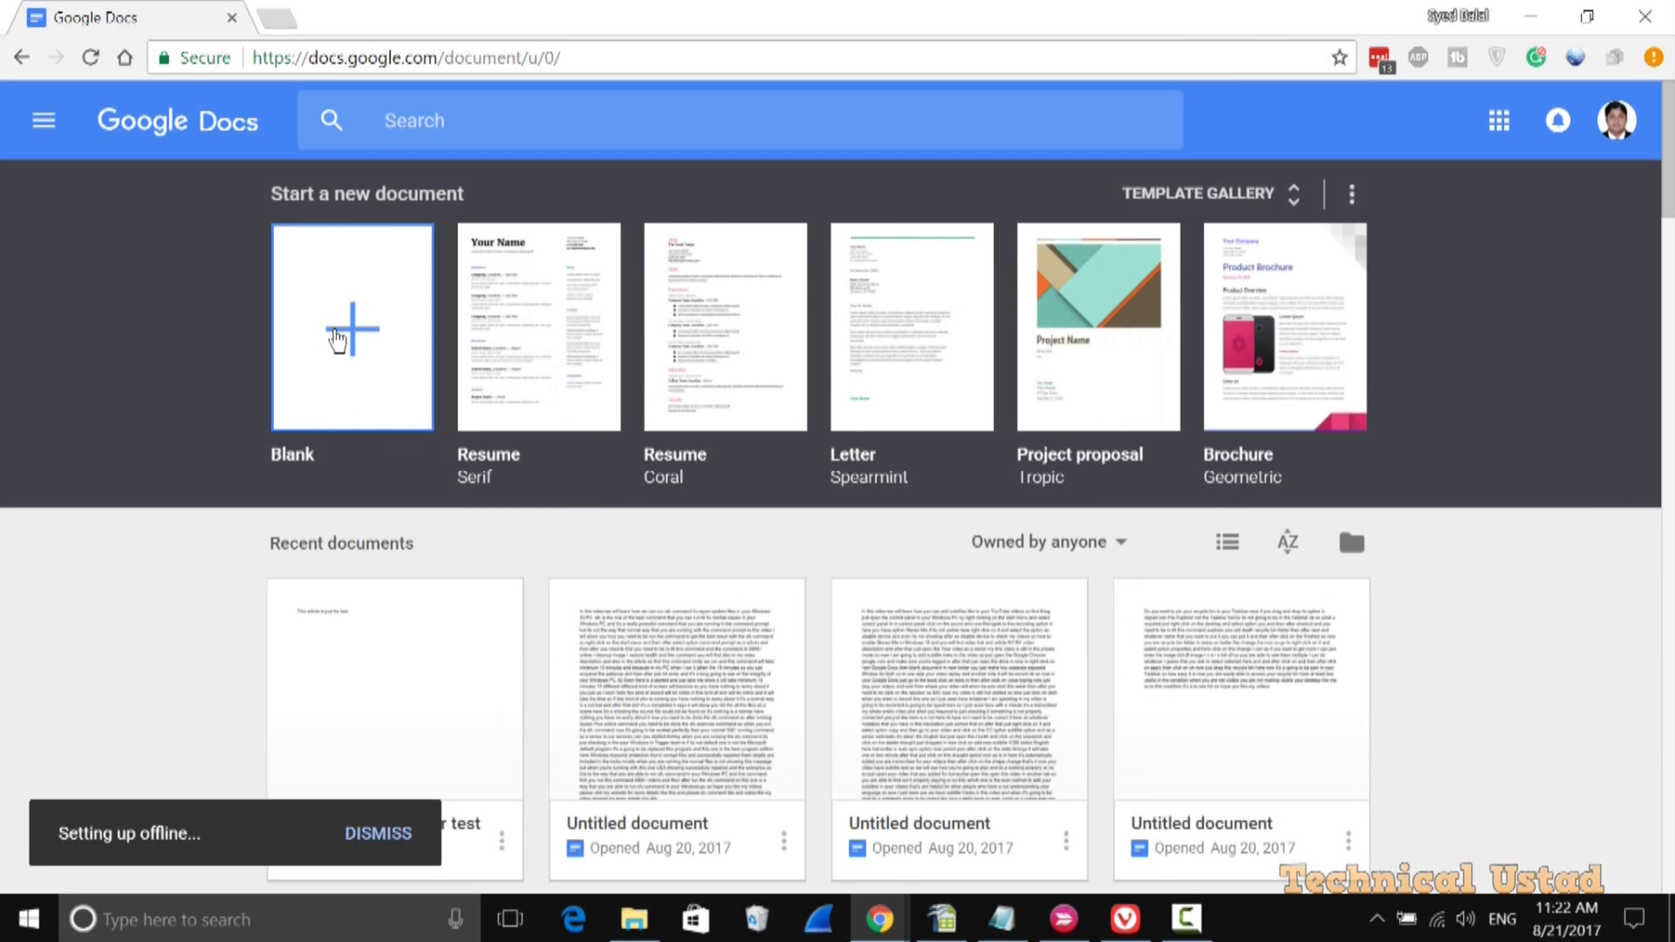
- Start a blank document, type 'This document is for test' with spelling fixed, and accept it as title
left_click(338, 340)
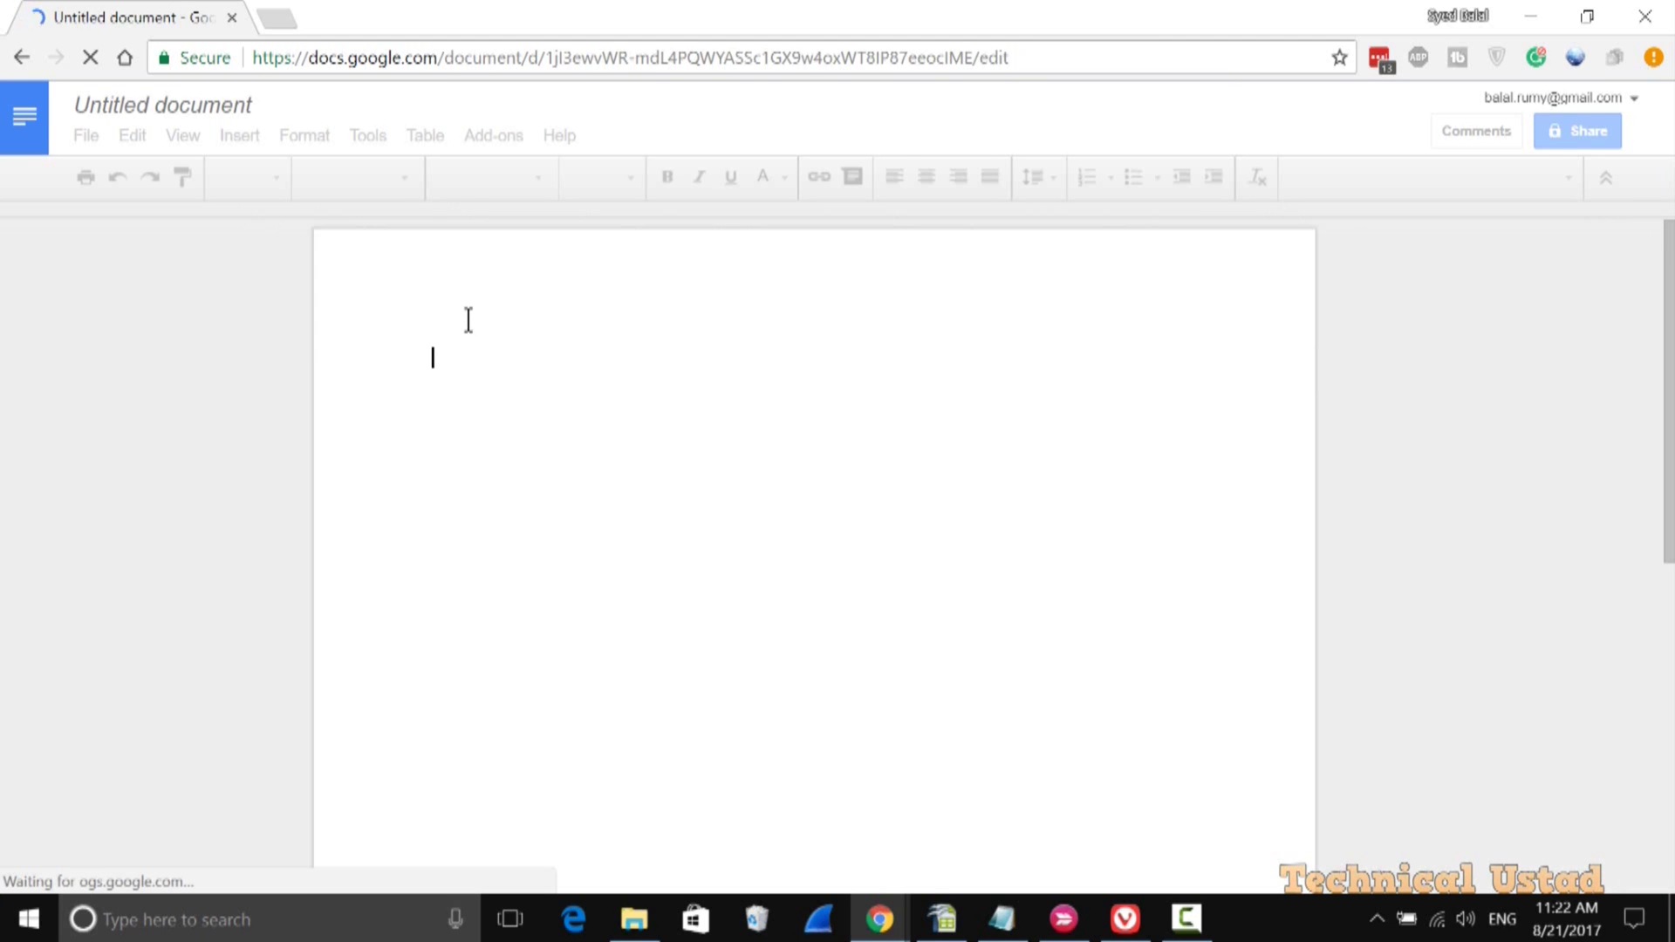
type("Th")
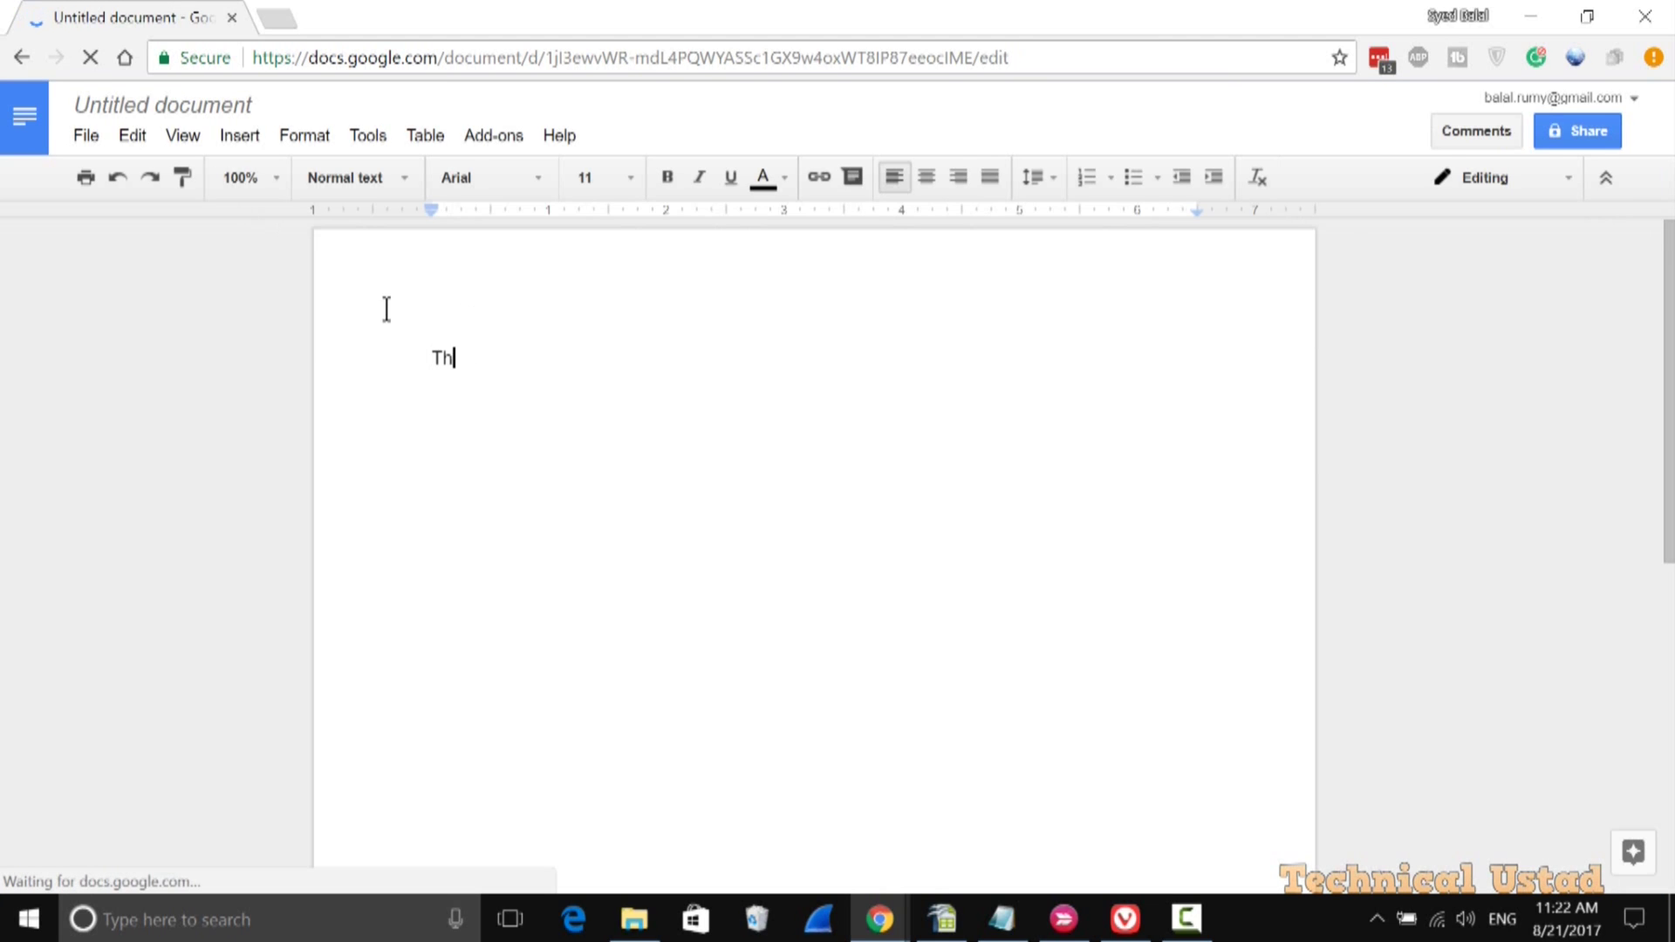
type("is d")
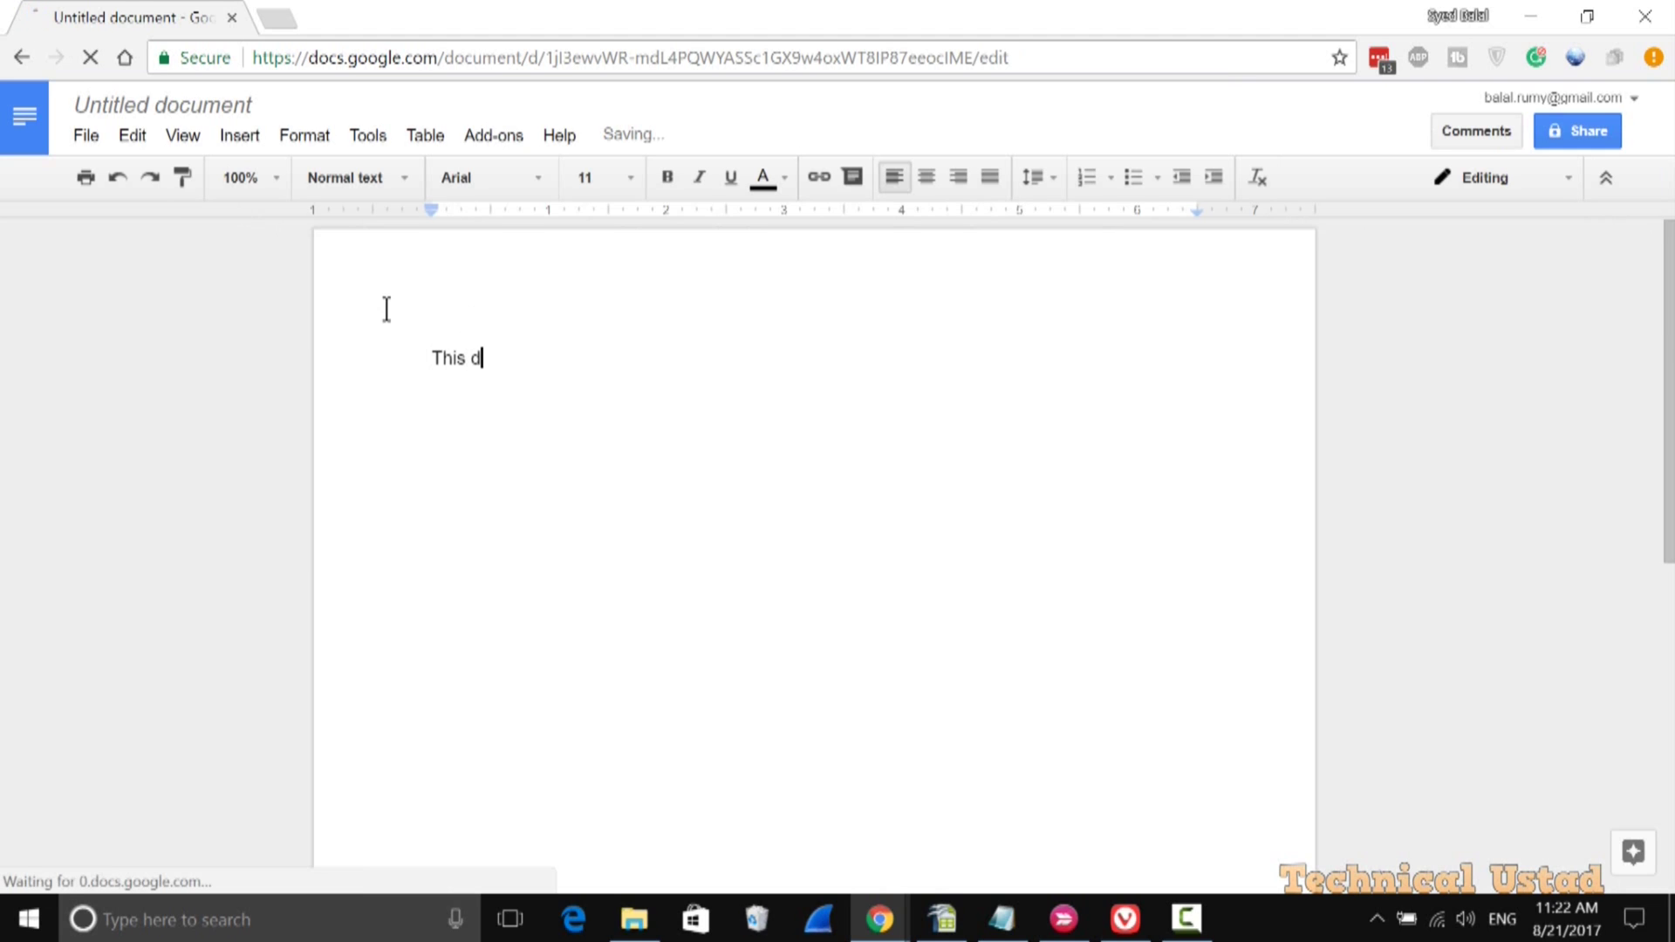
type("ocuemnt is for test")
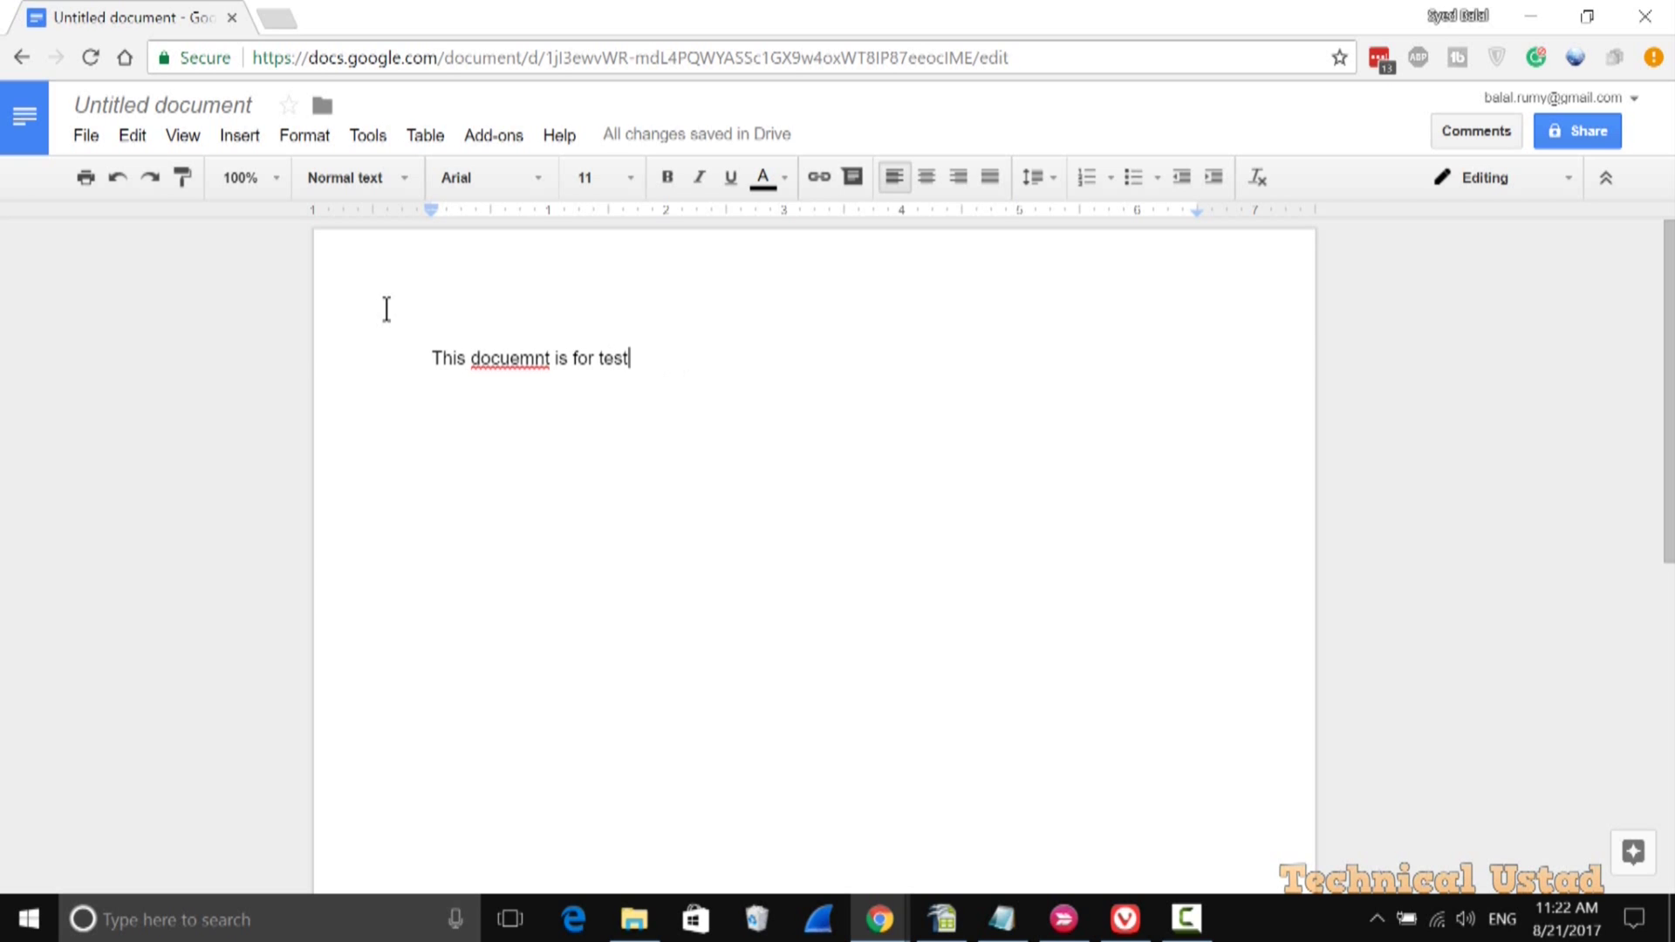
right_click(525, 358)
left_click(576, 305)
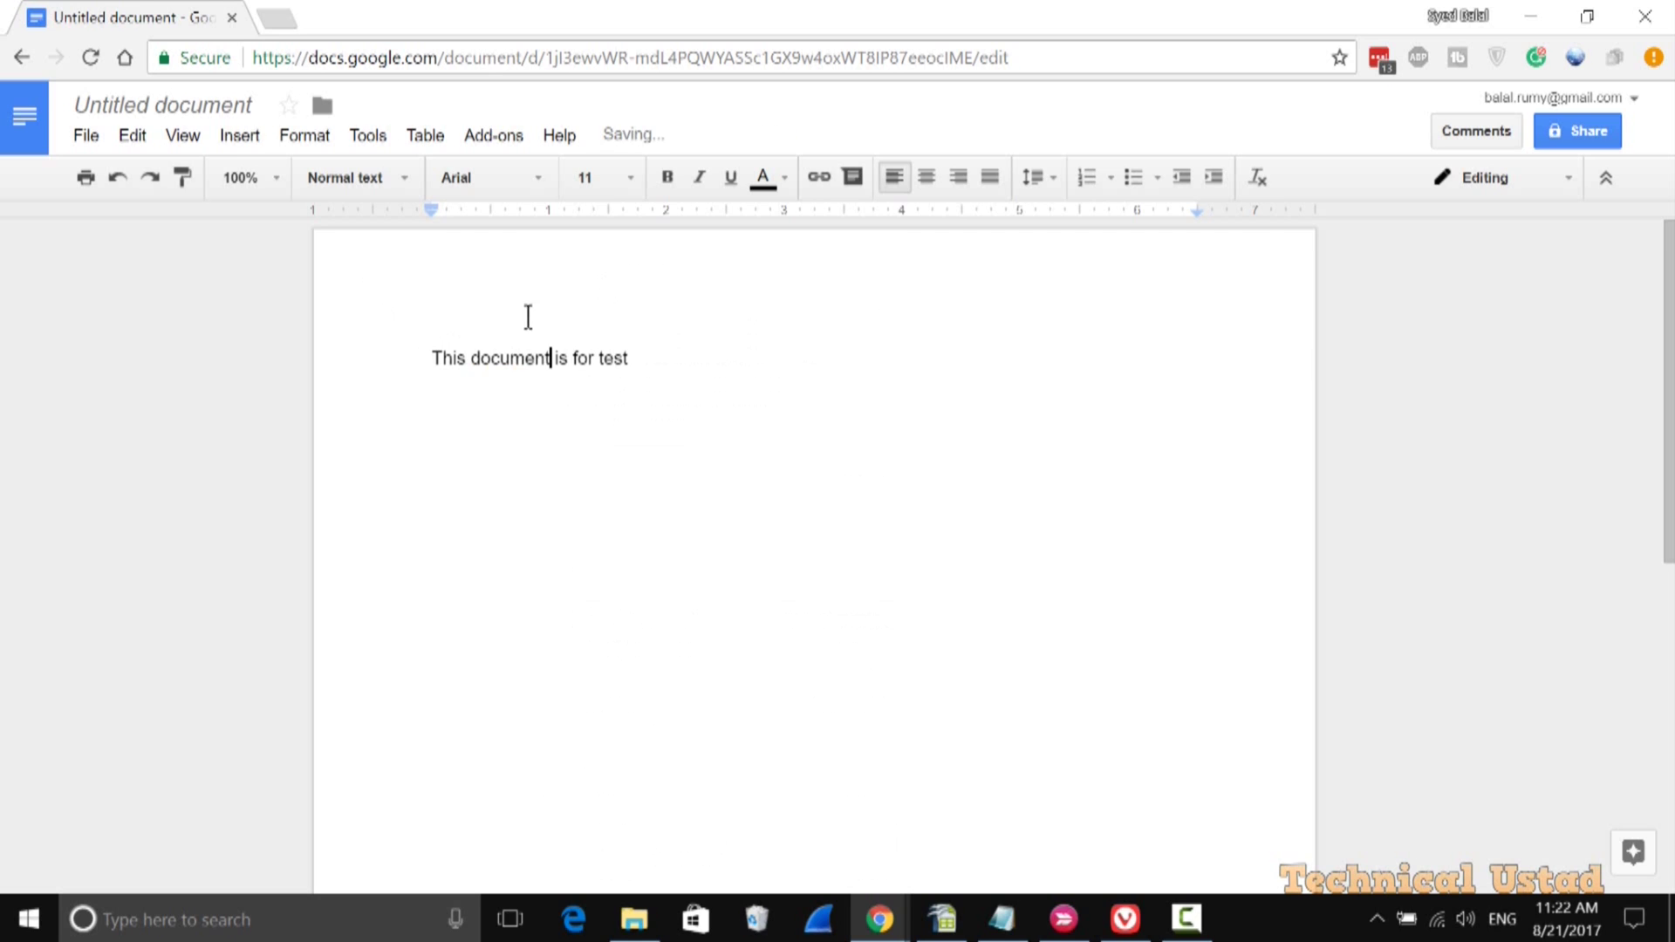
left_click(185, 92)
left_click(443, 462)
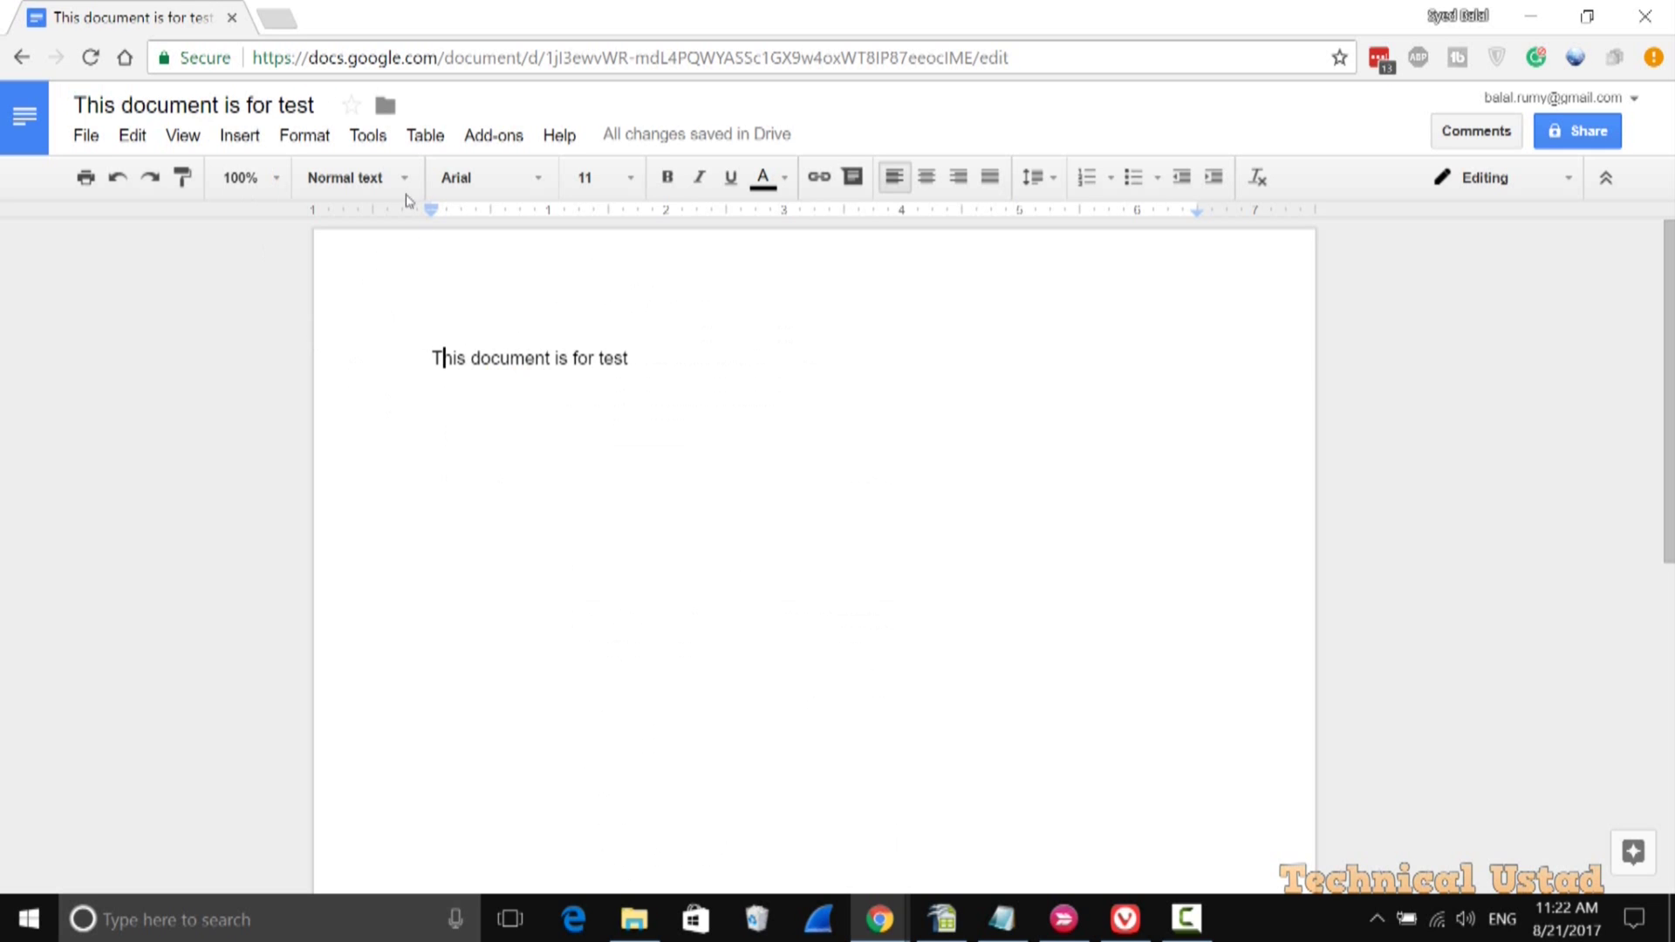
- Disconnect the PC from its connected Wi-Fi network using the taskbar network list
left_click(1440, 925)
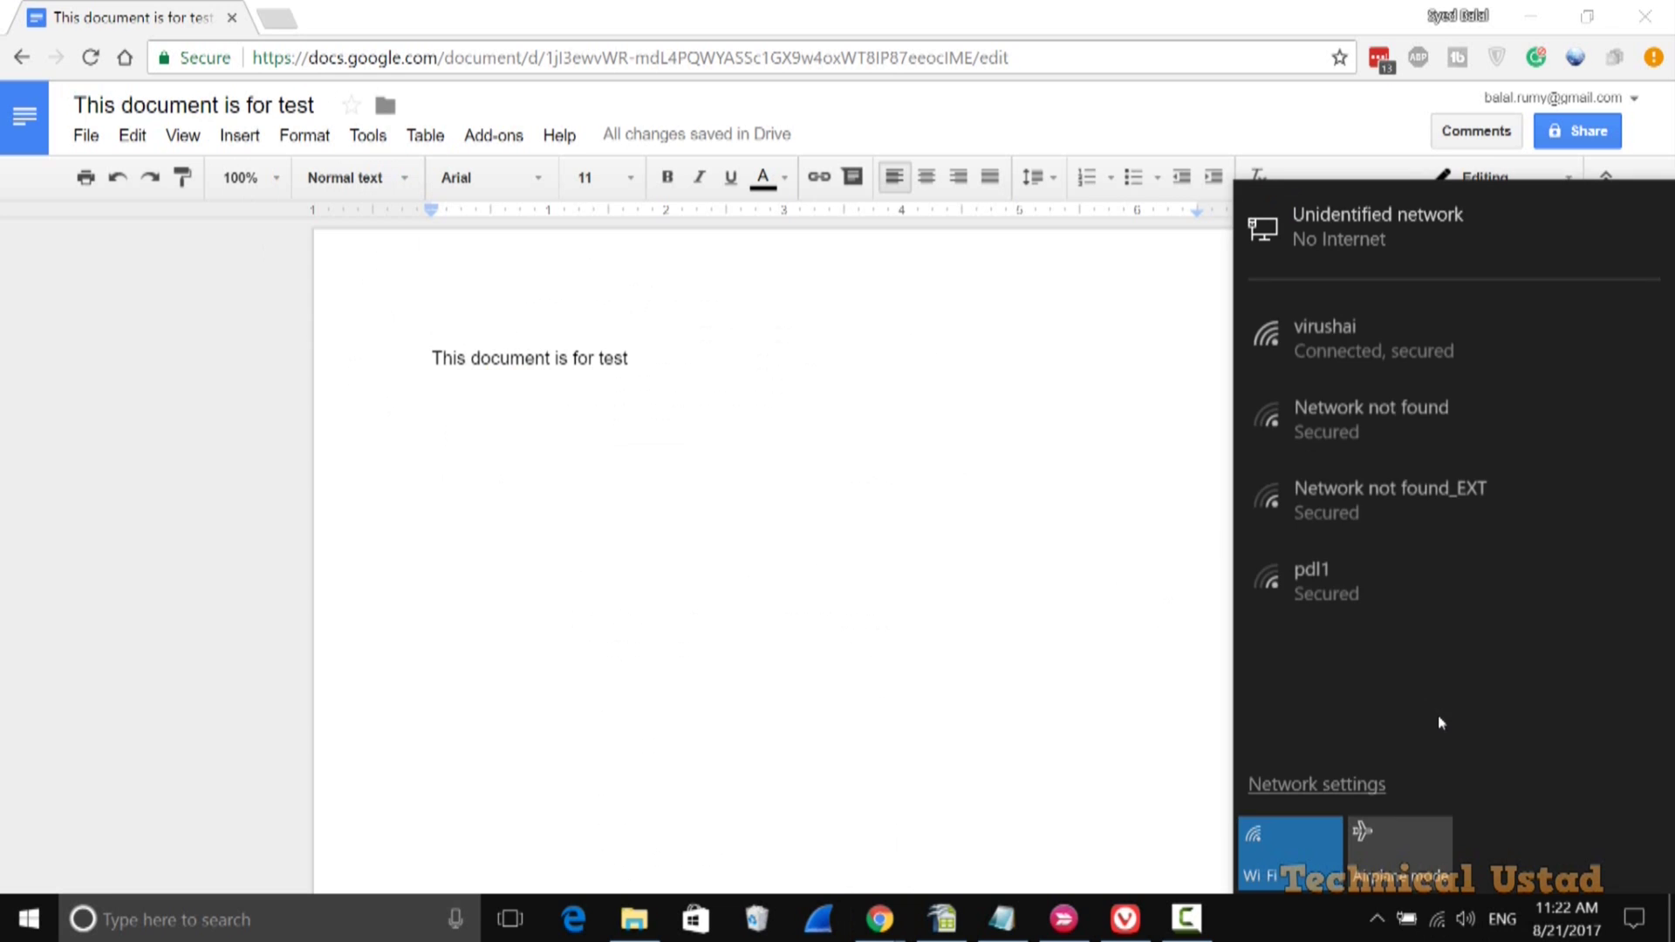
left_click(1373, 347)
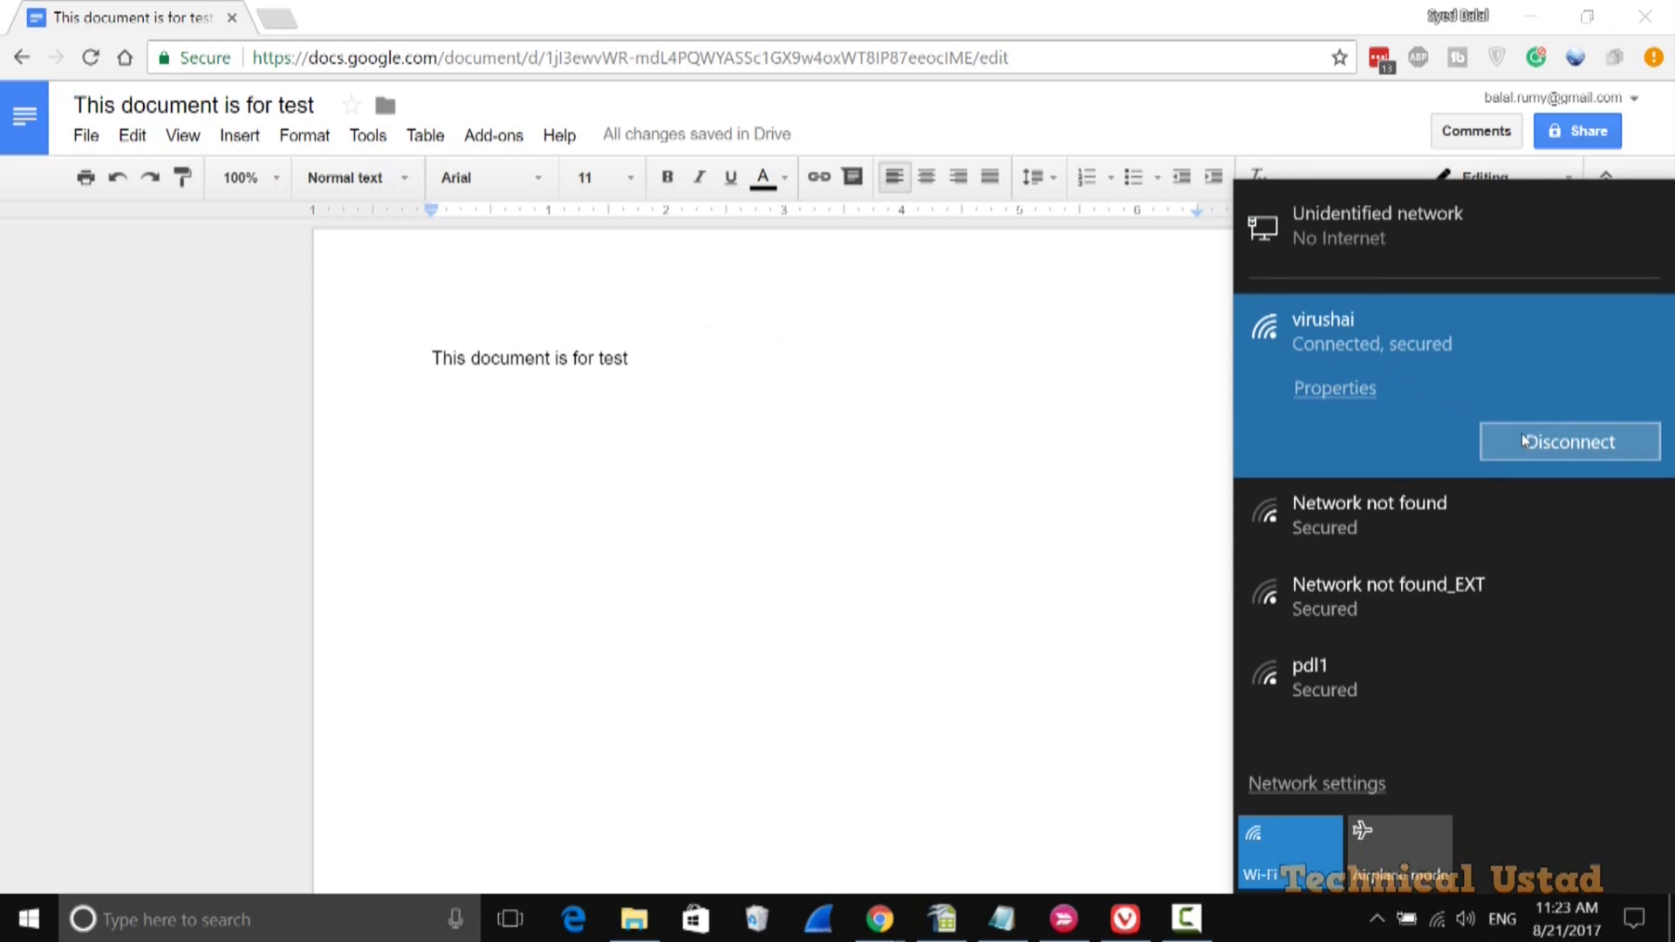
left_click(1096, 493)
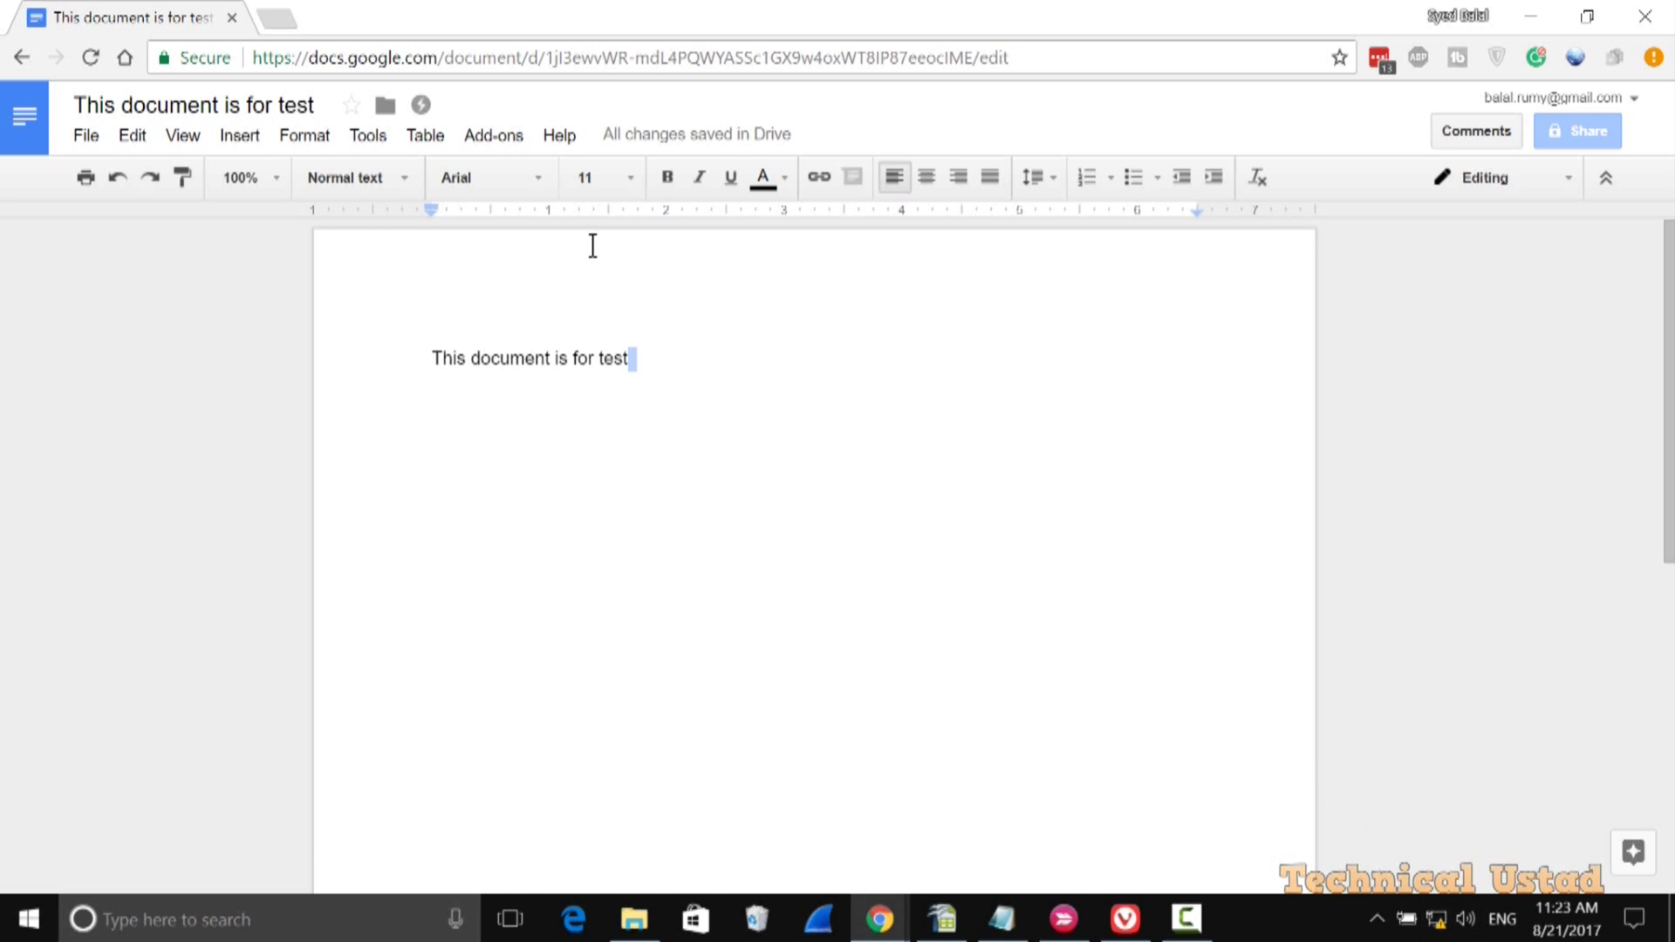
- Try Google's homepage offline, then reload and reopen This document is for test from the Docs list
left_click(277, 17)
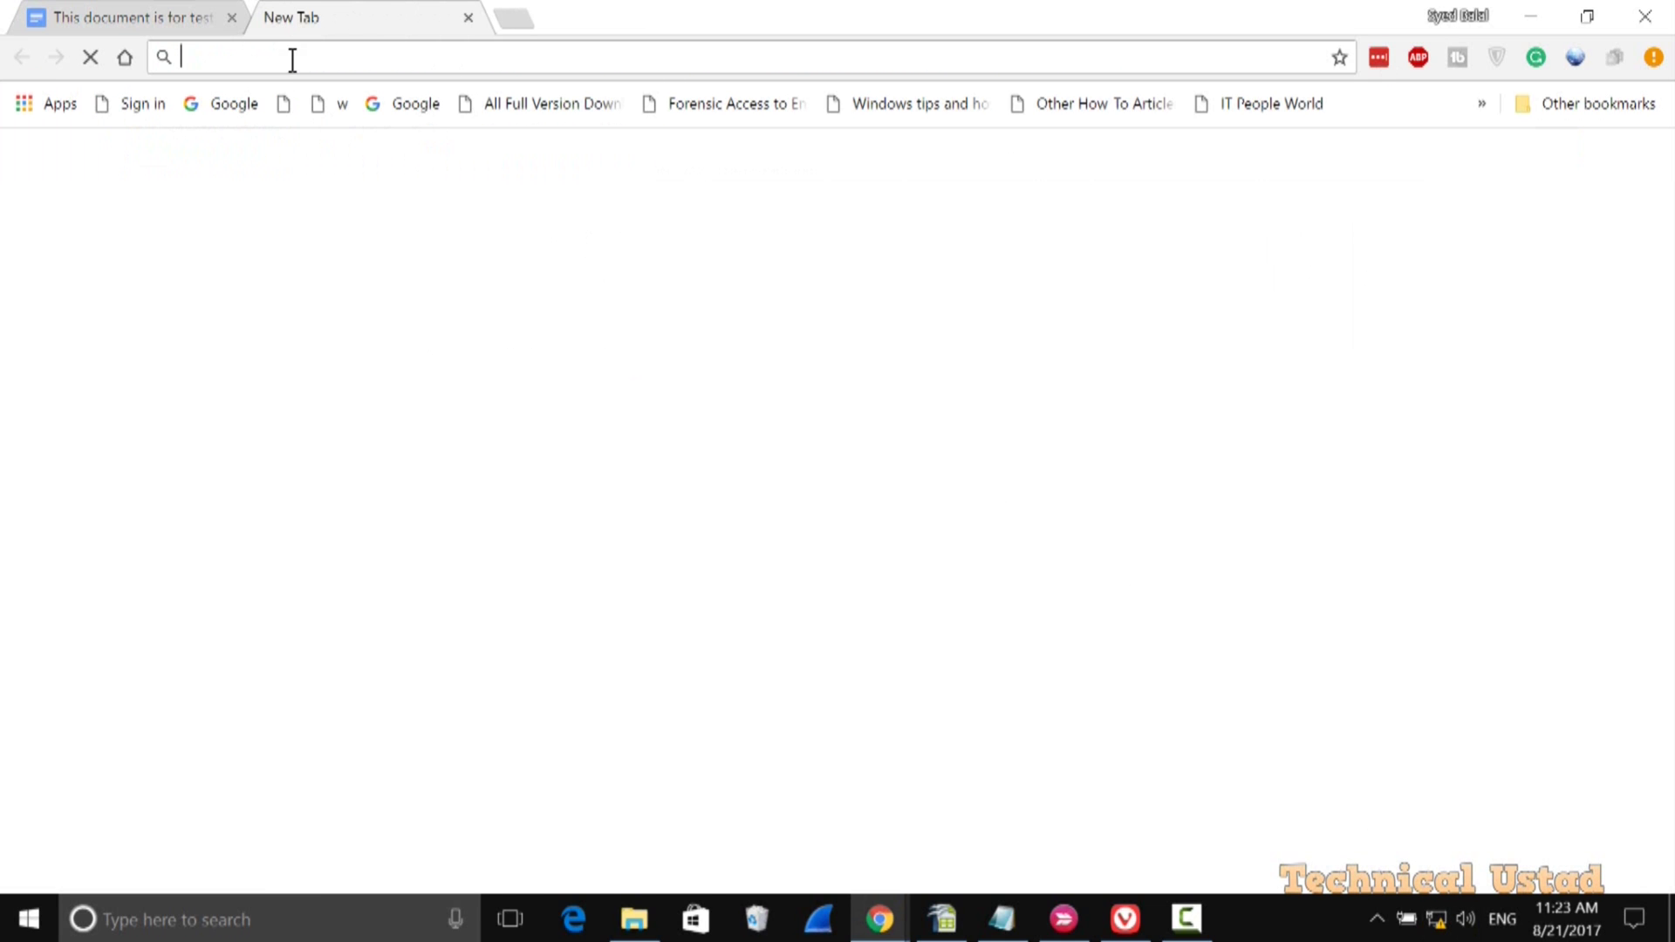
left_click(228, 103)
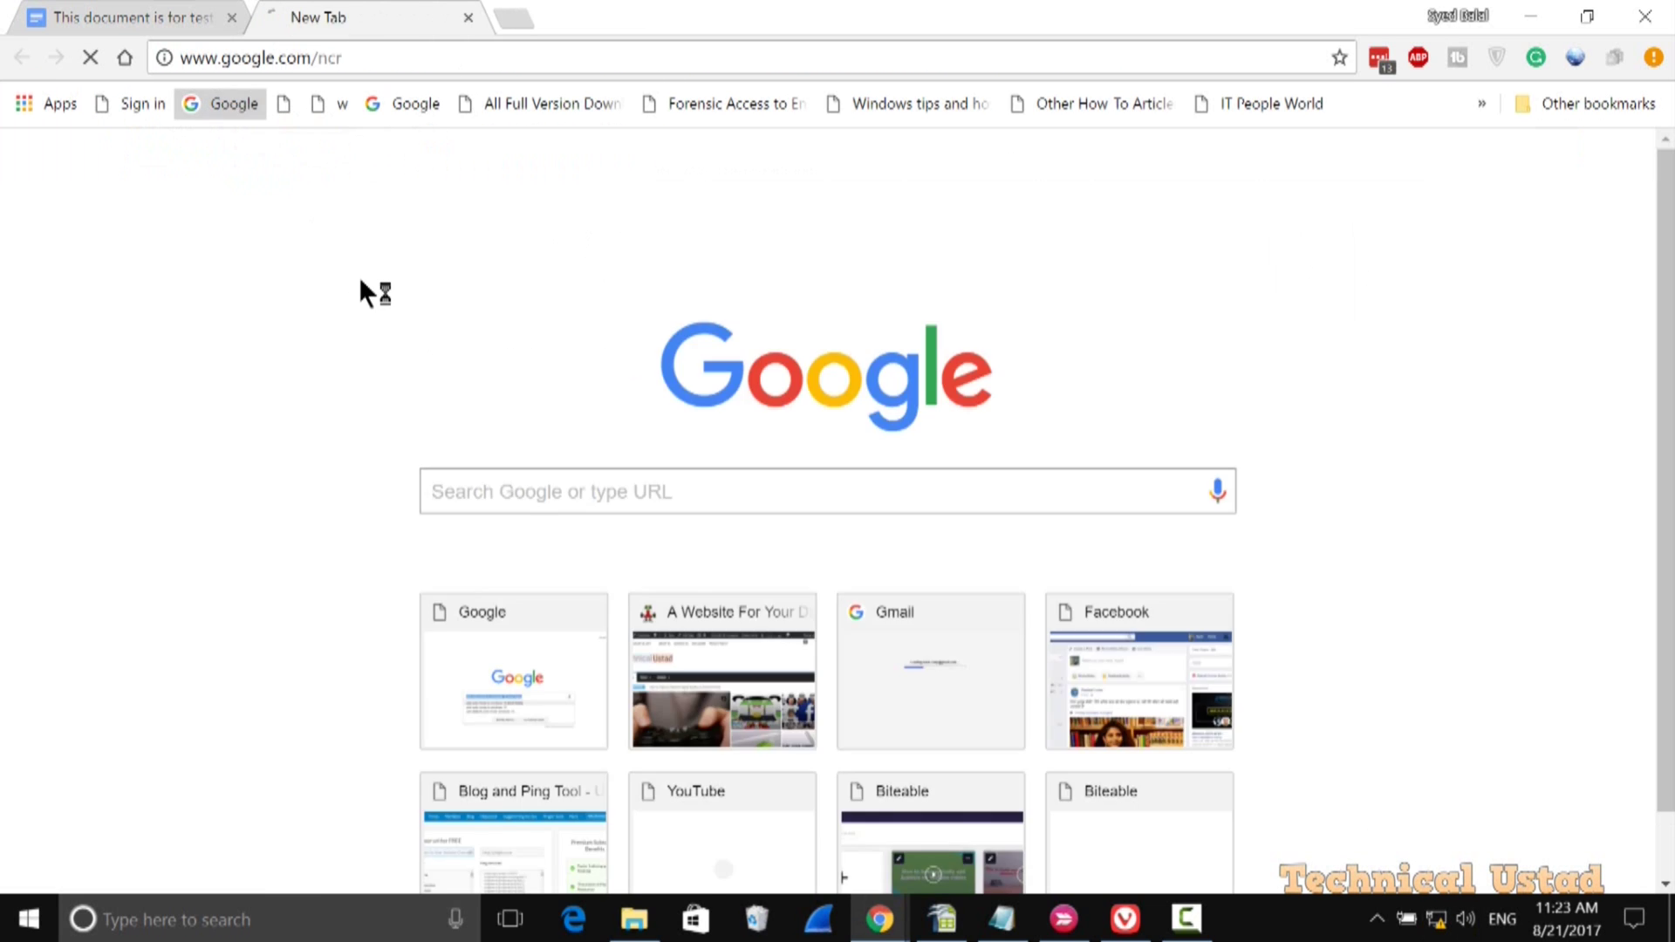
left_click(114, 13)
left_click(90, 57)
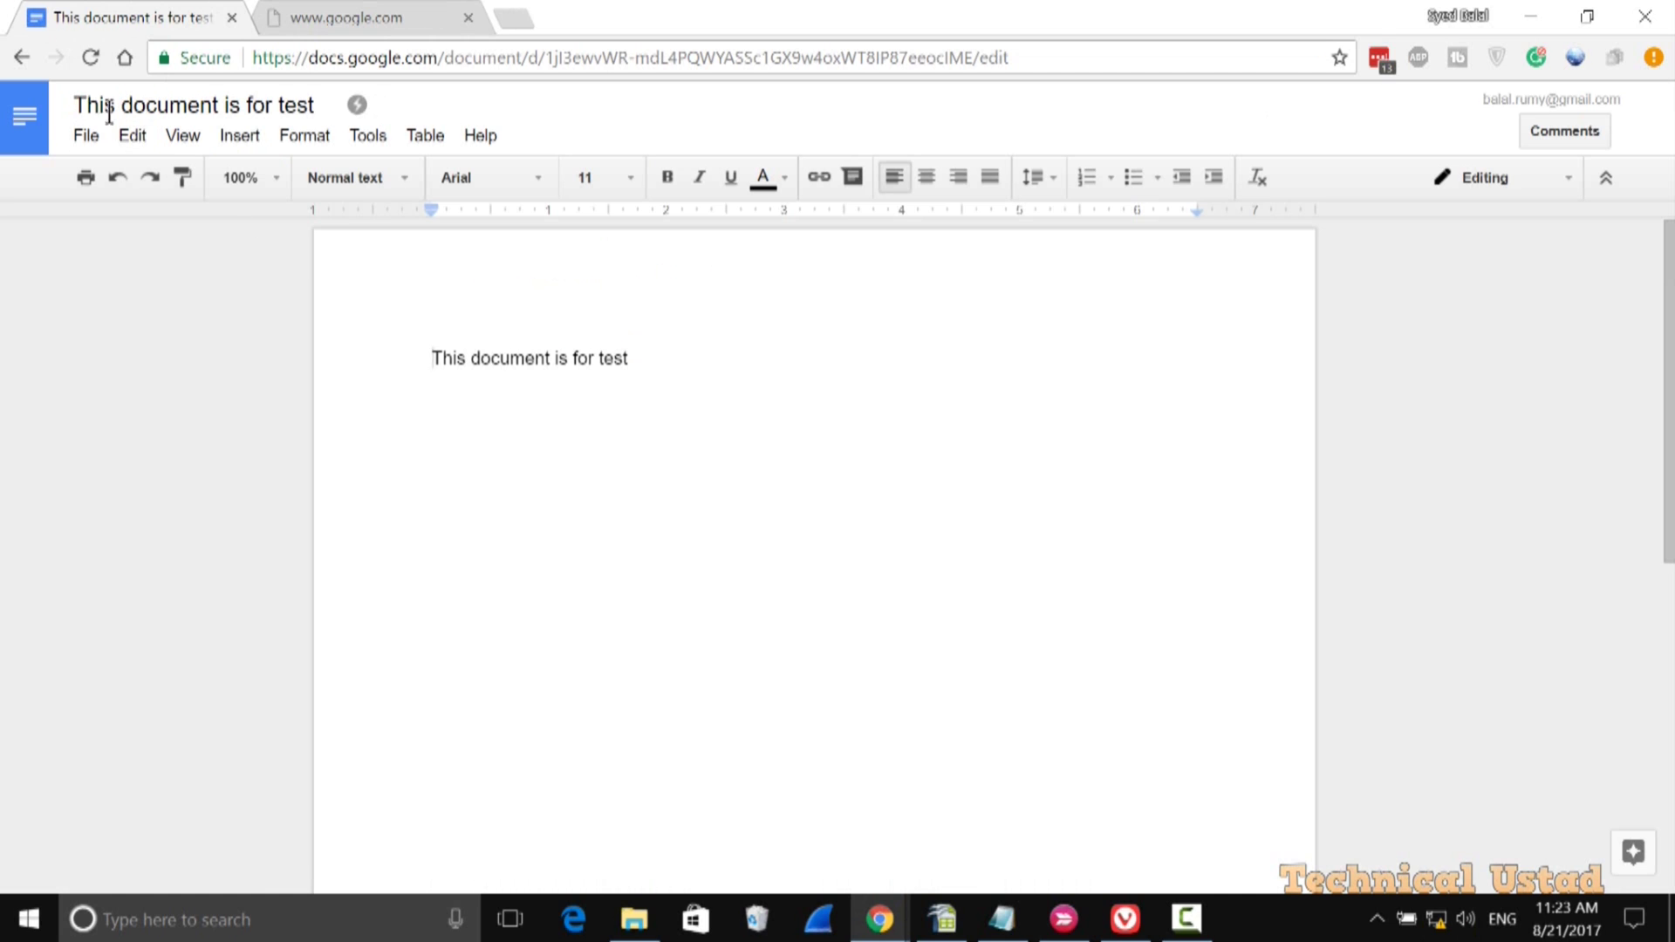
left_click_drag(442, 61, 1081, 74)
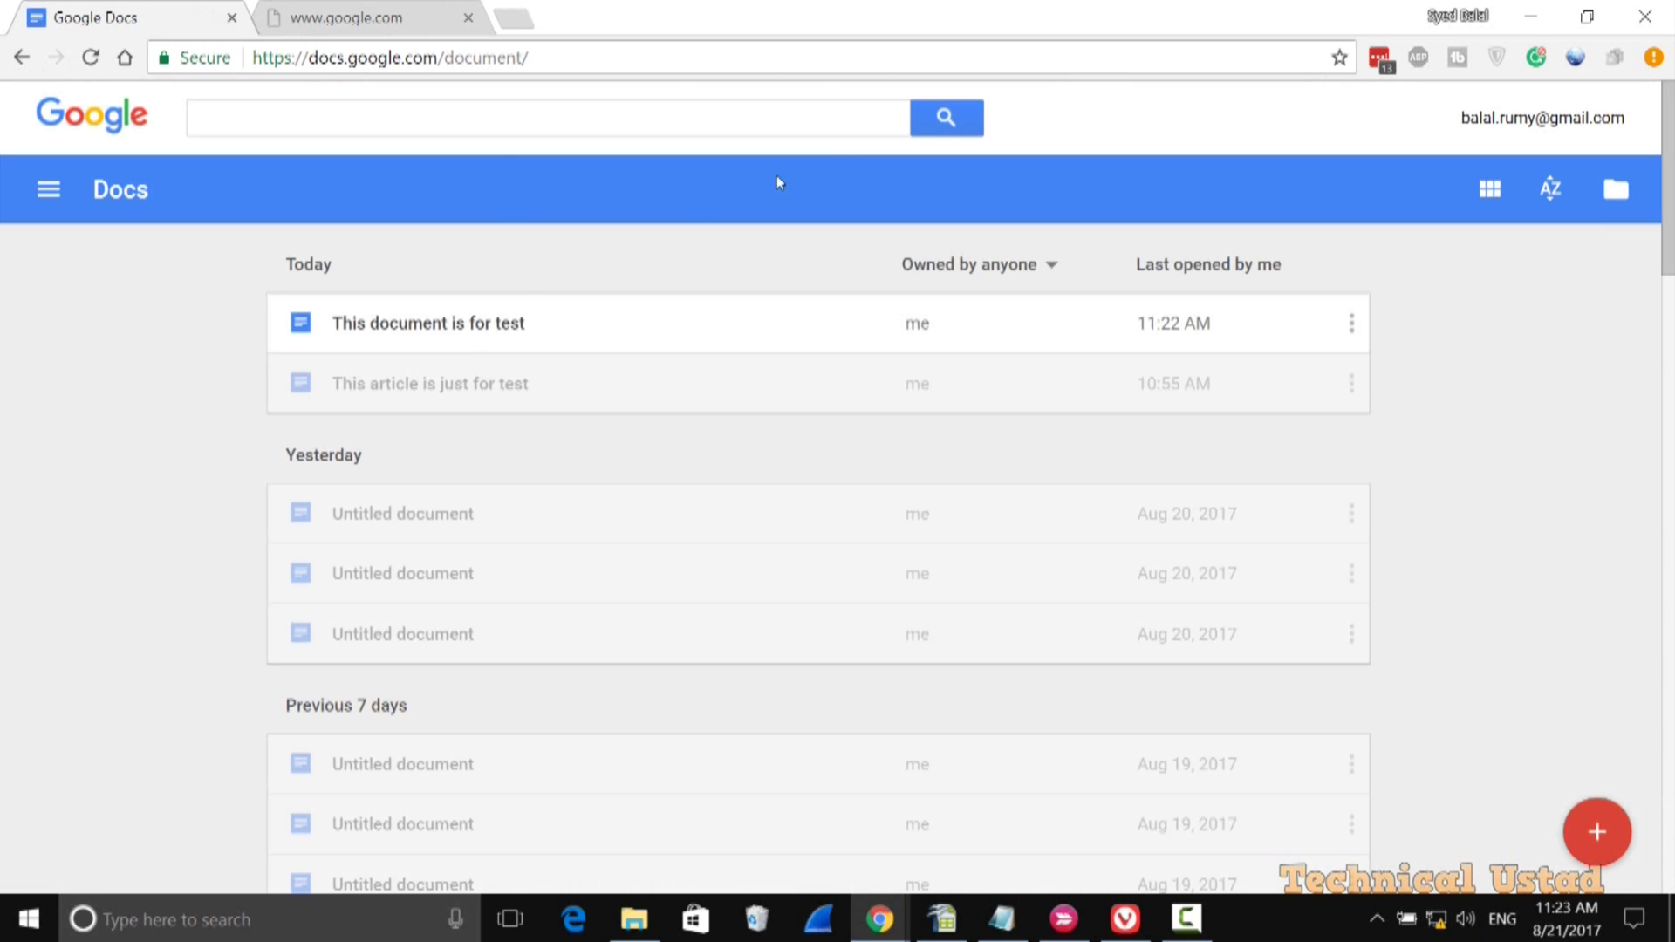
left_click(462, 339)
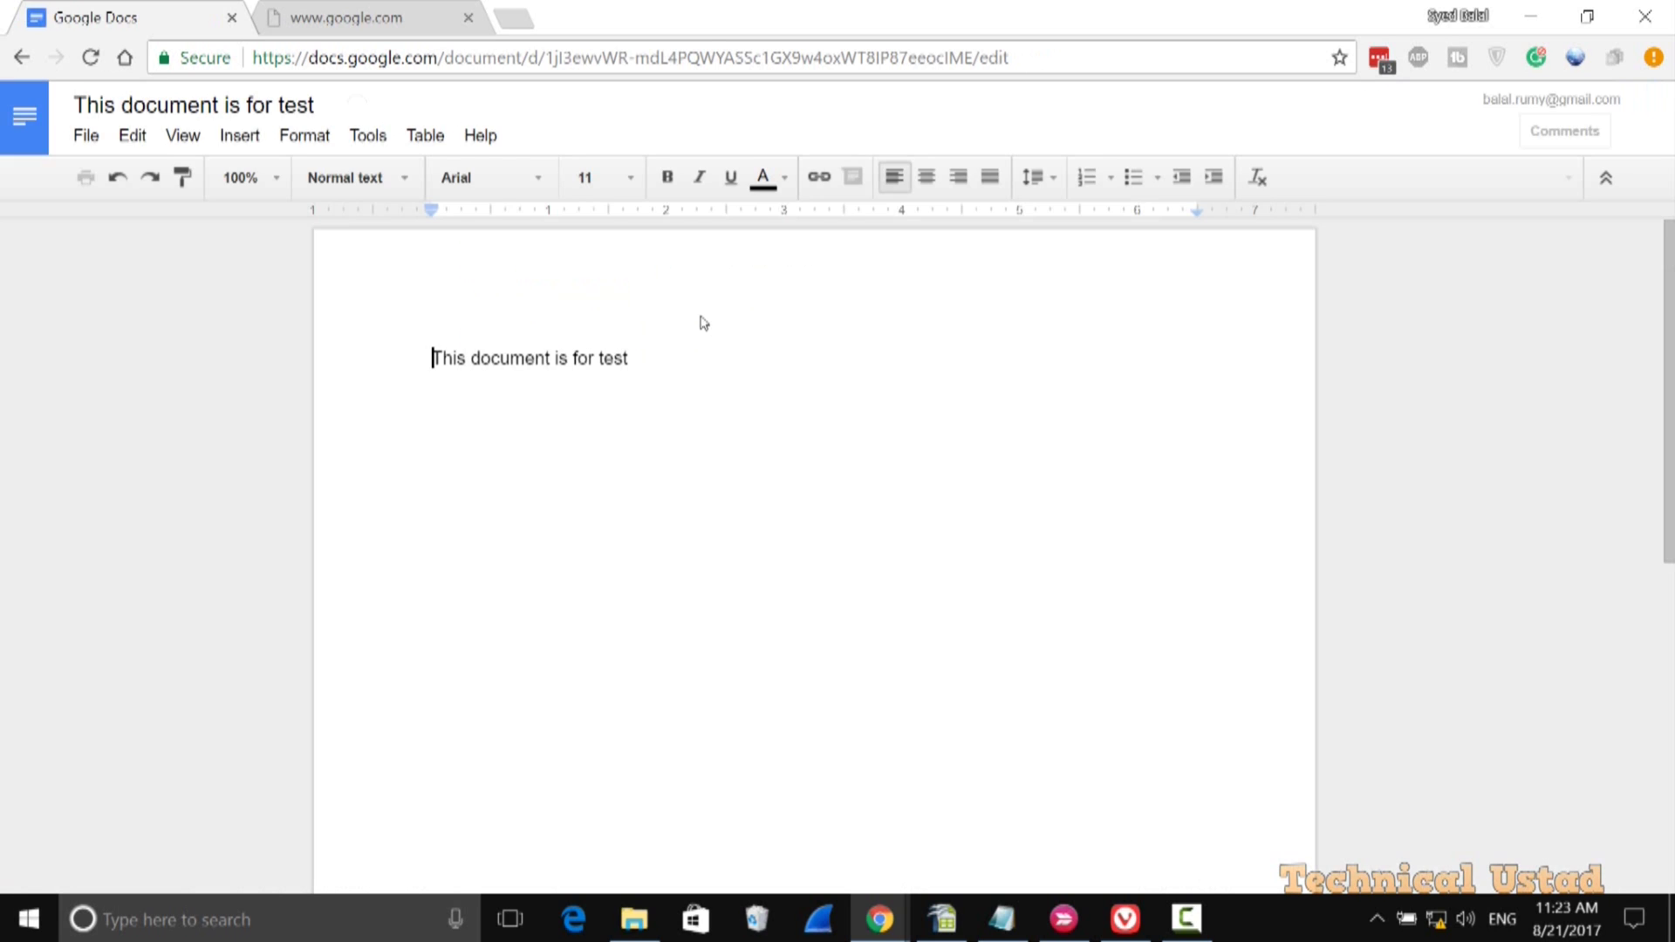
- Confirm google.com and facebook.com fail to load offline, then return to the document tab
left_click(311, 13)
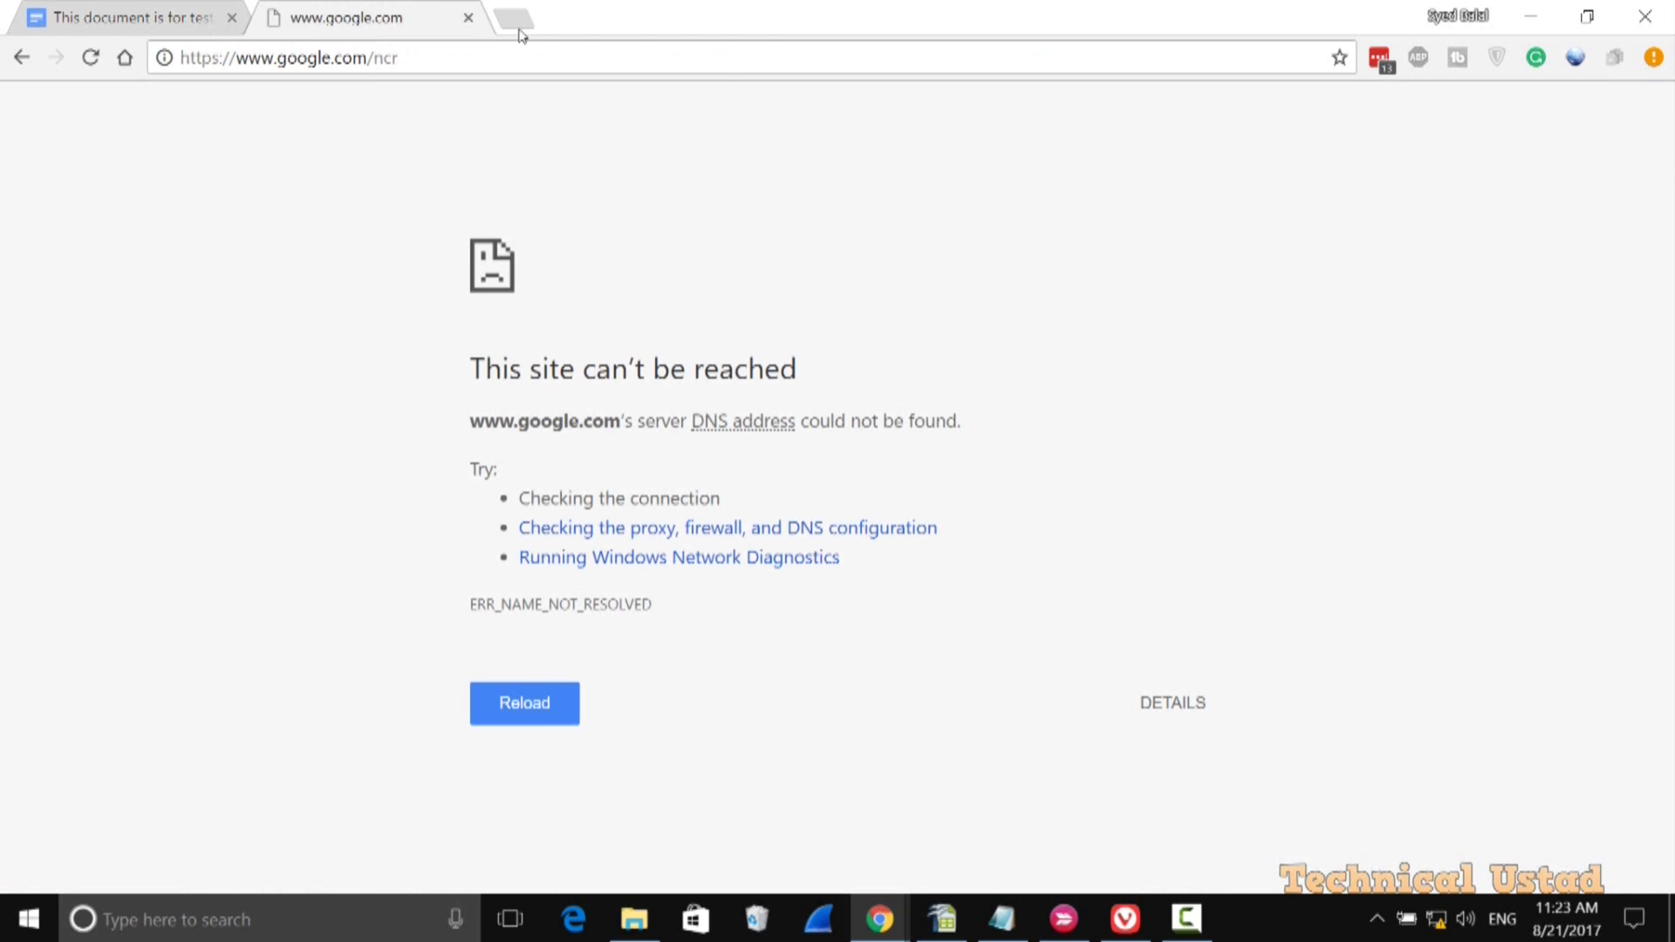
left_click(514, 19)
type("f")
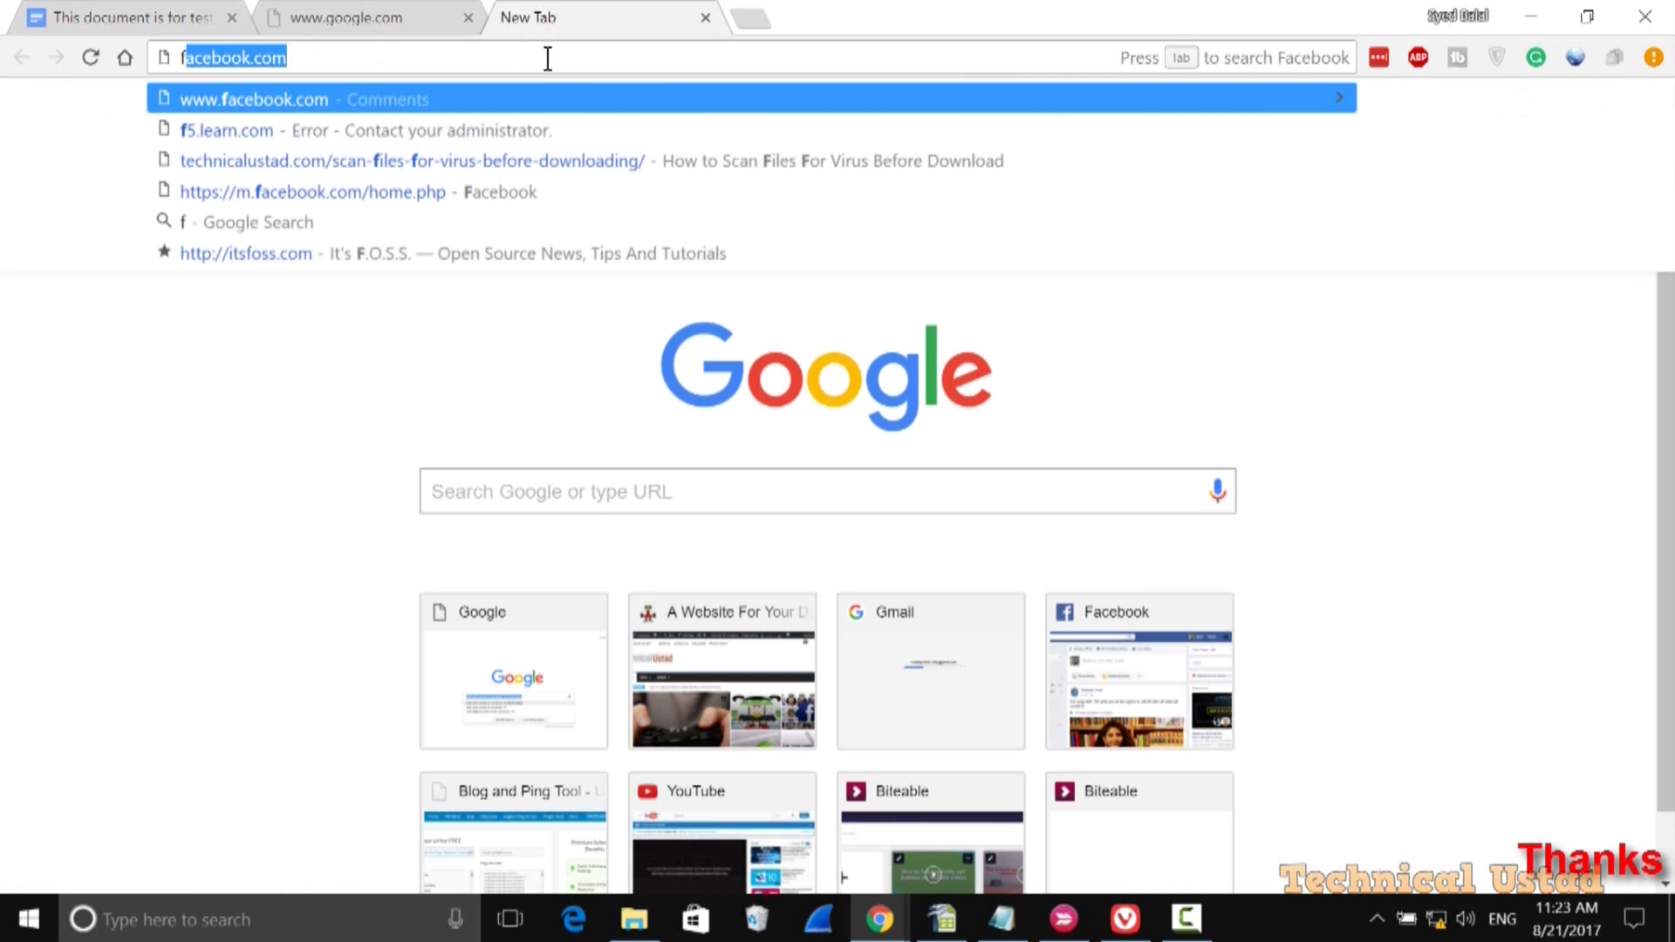
type("a")
key("Return")
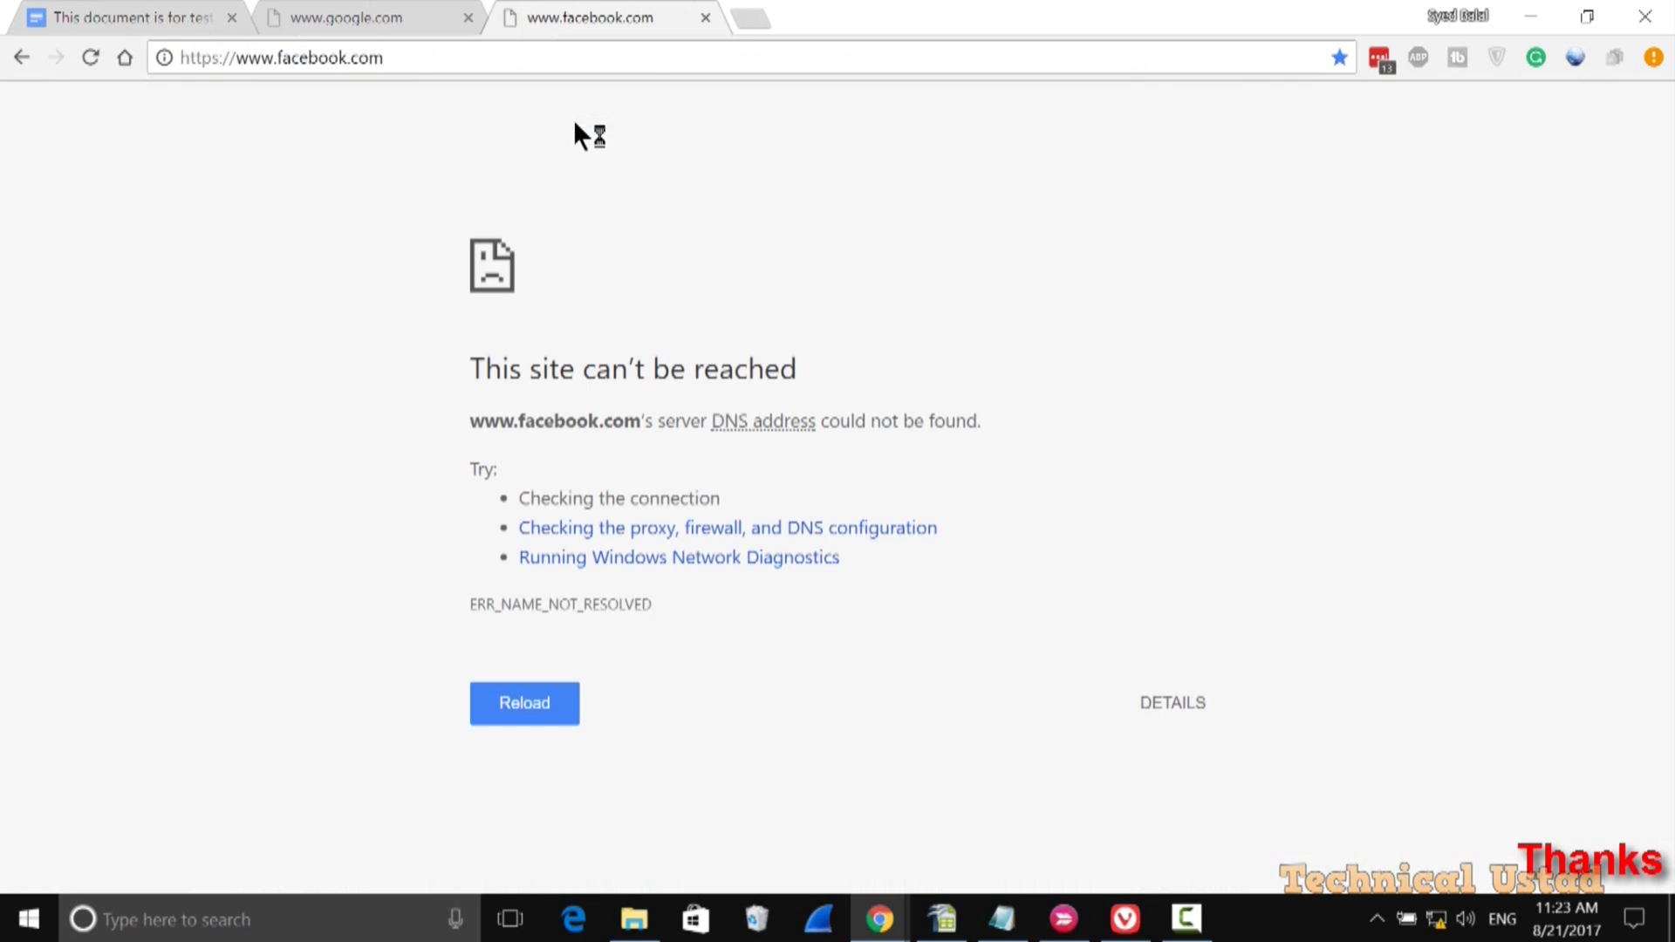
left_click(112, 14)
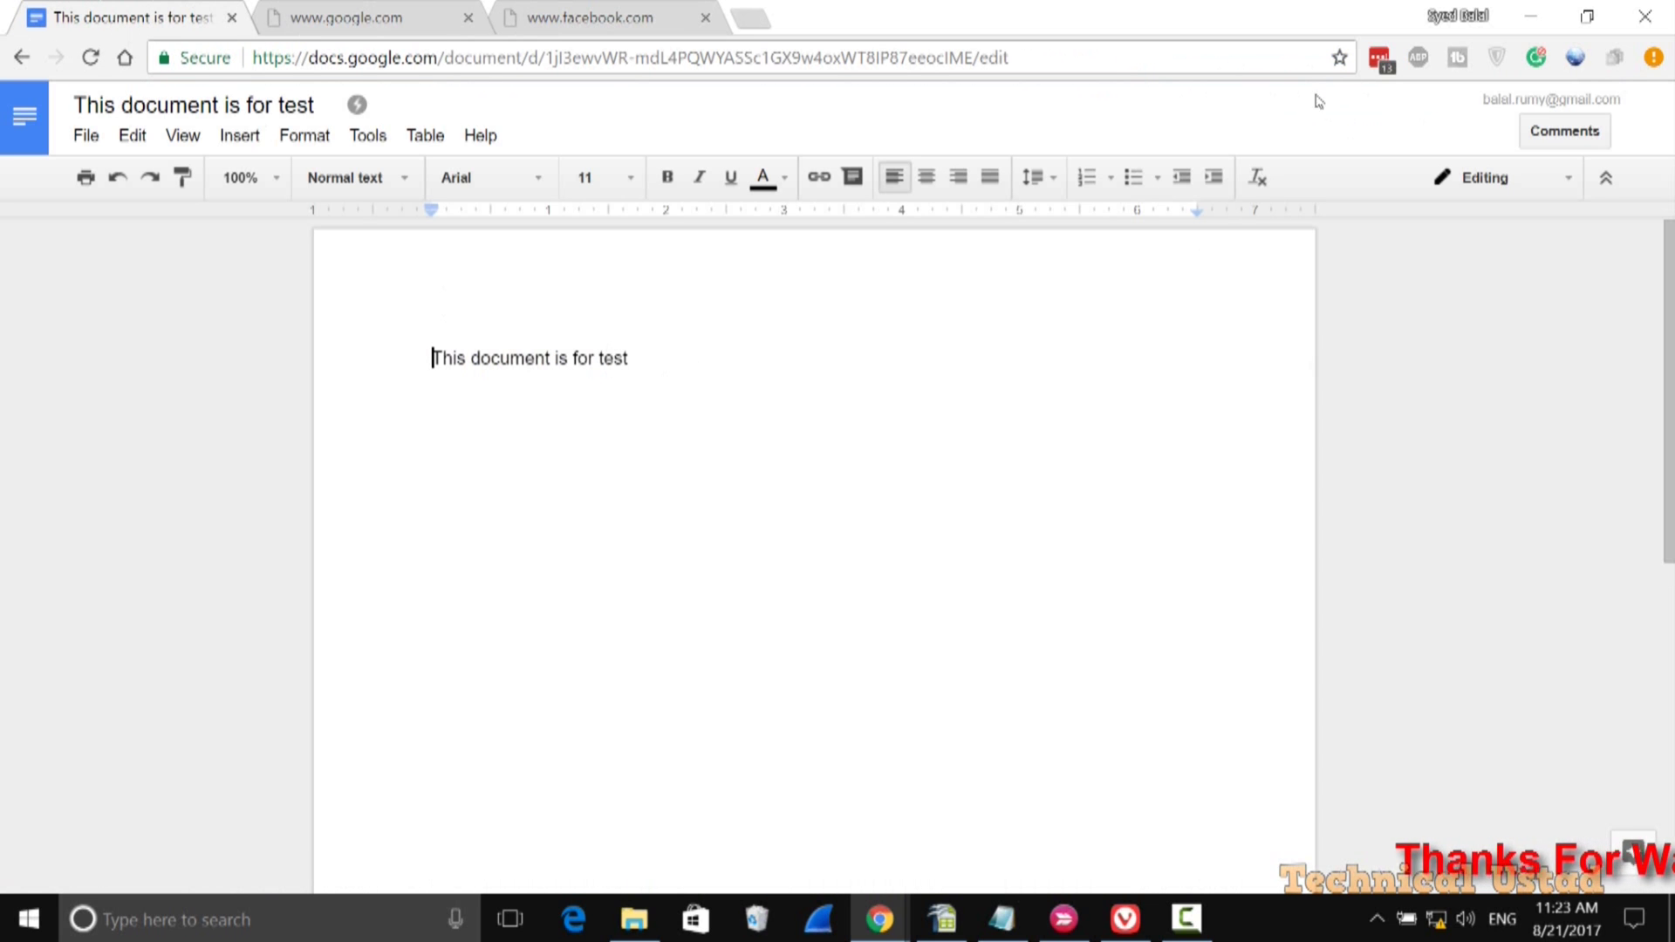
- Minimize Chrome, then launch Google Drive on the phone and open This document is for test
left_click(1531, 16)
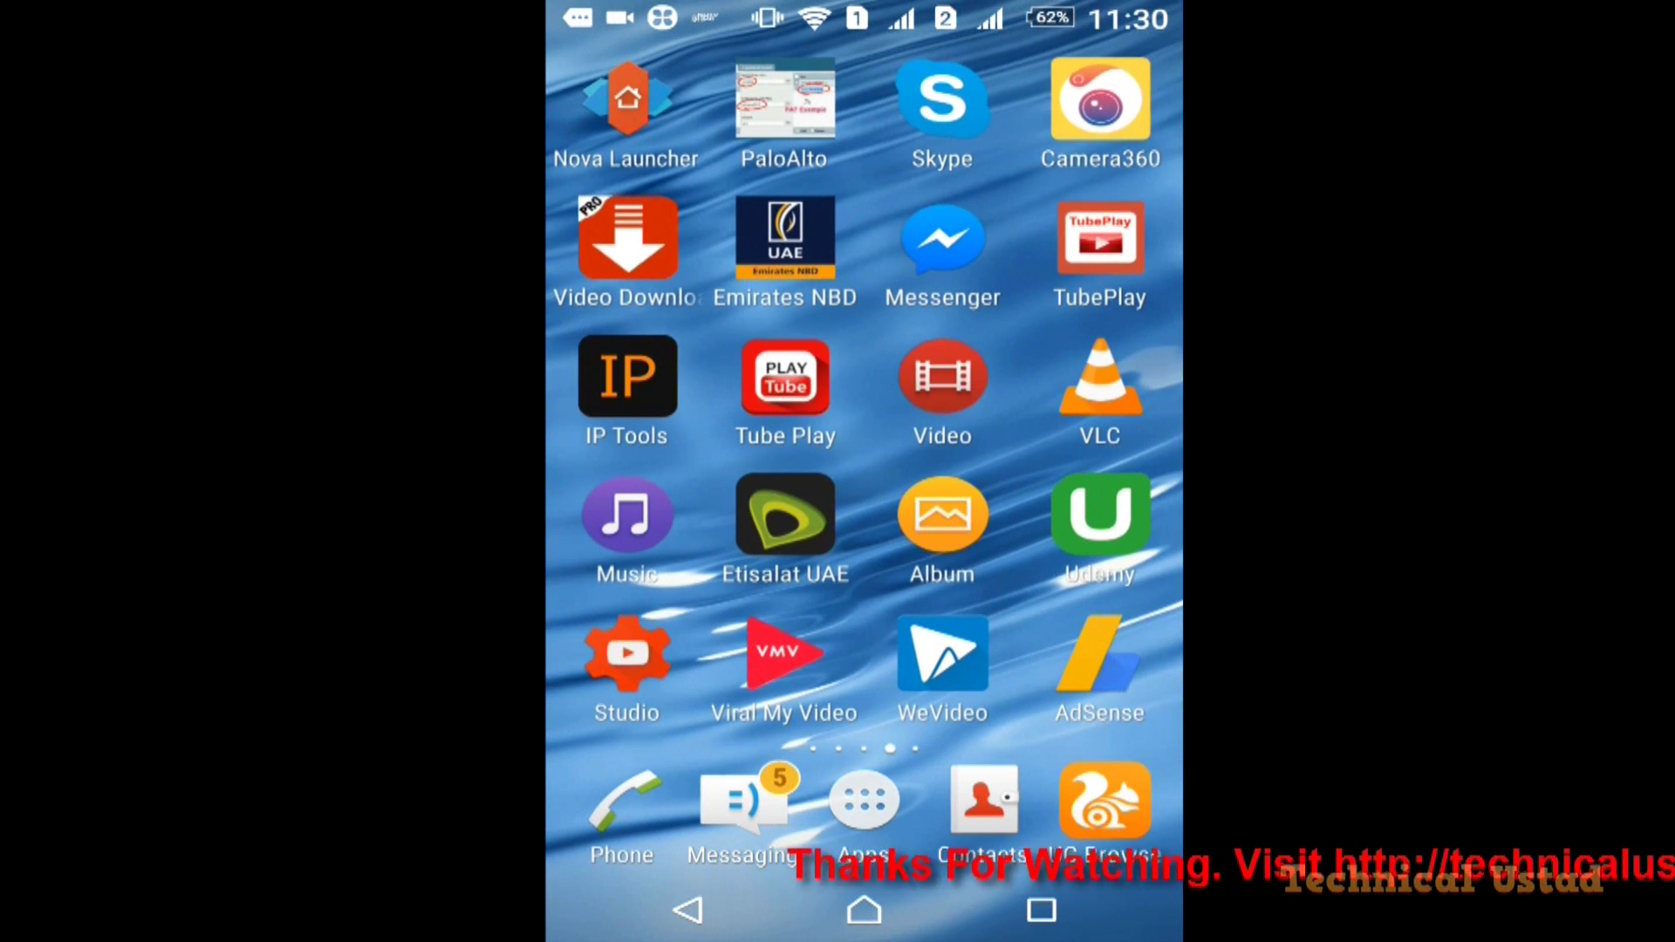
left_click(863, 800)
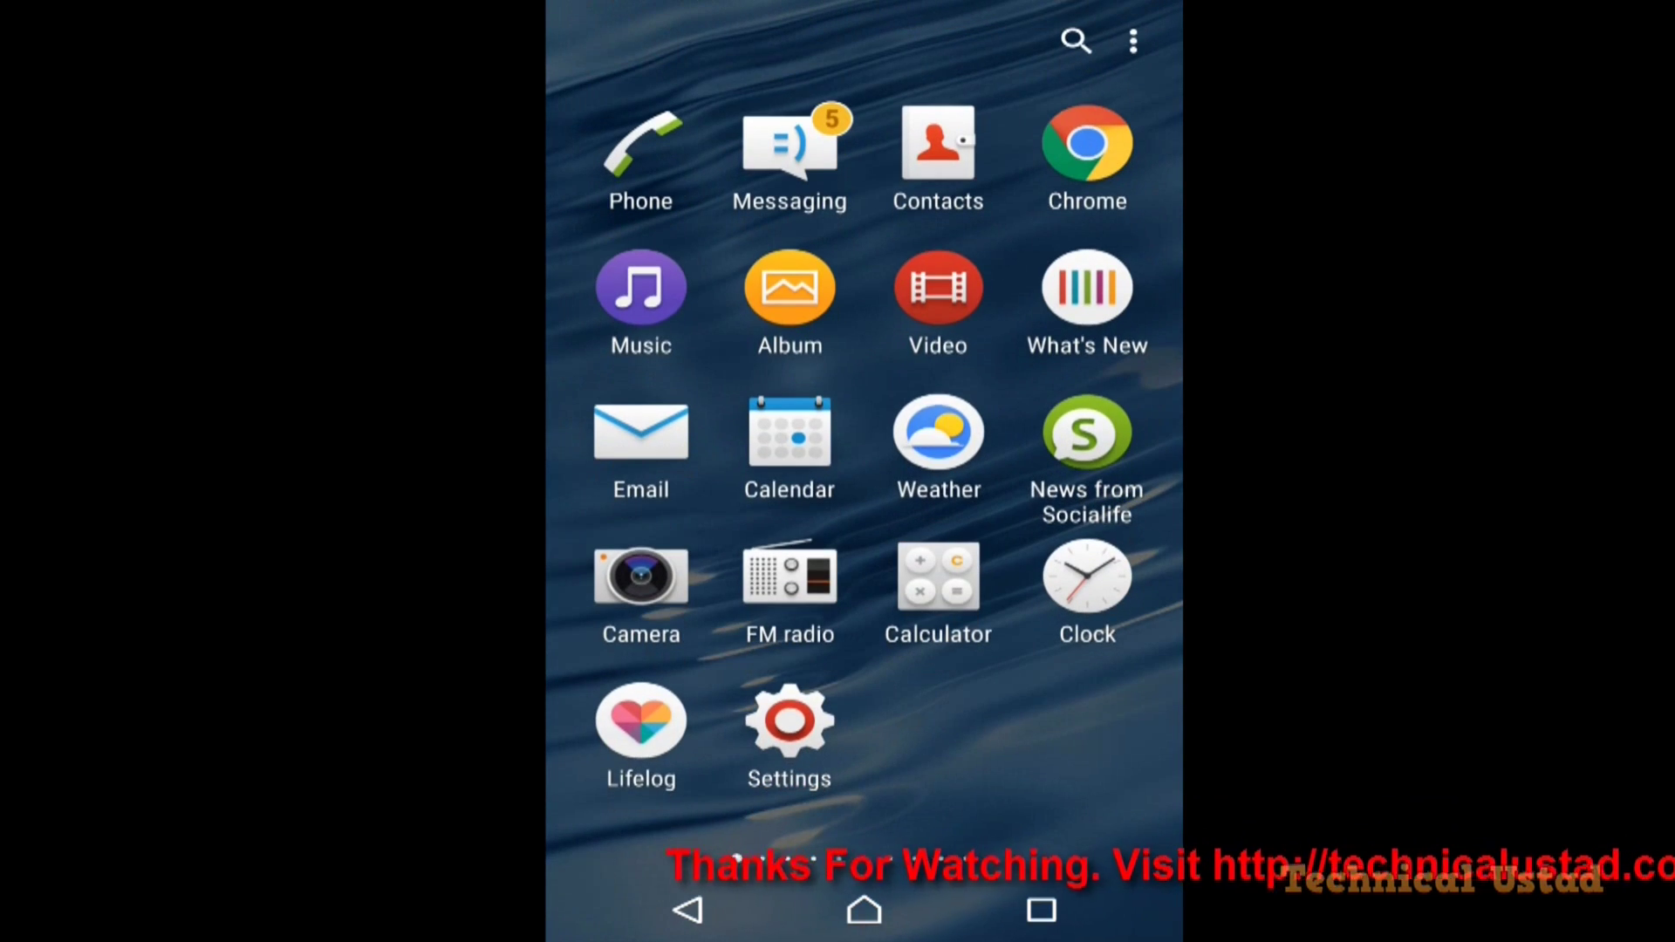
left_click(1076, 41)
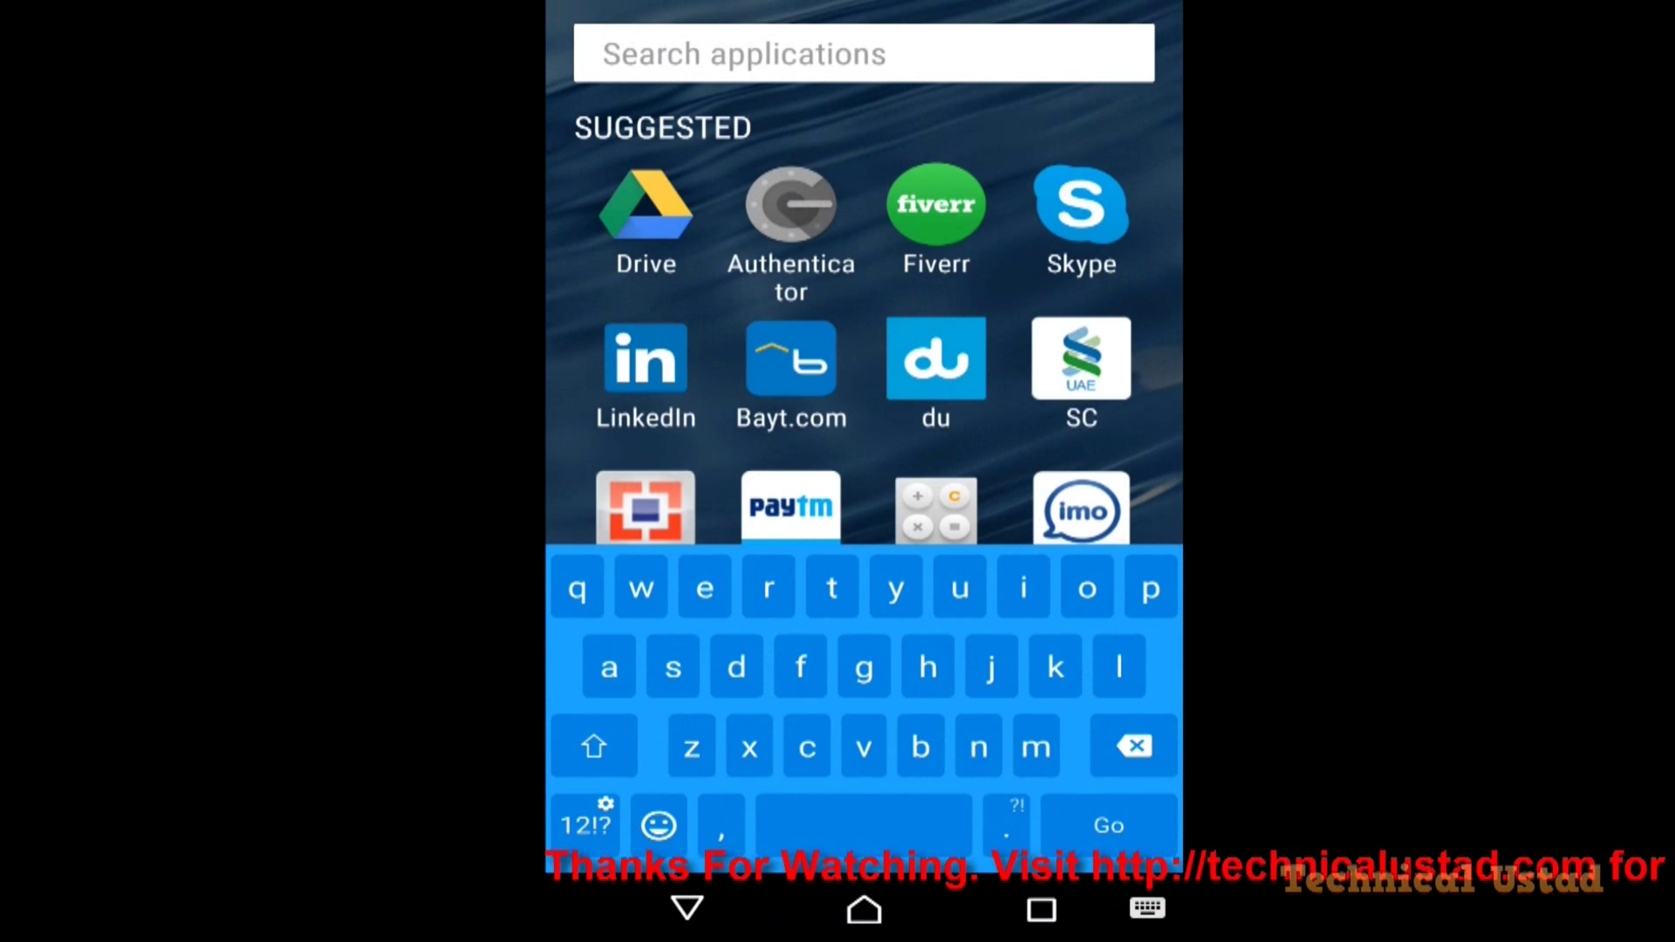
left_click(646, 205)
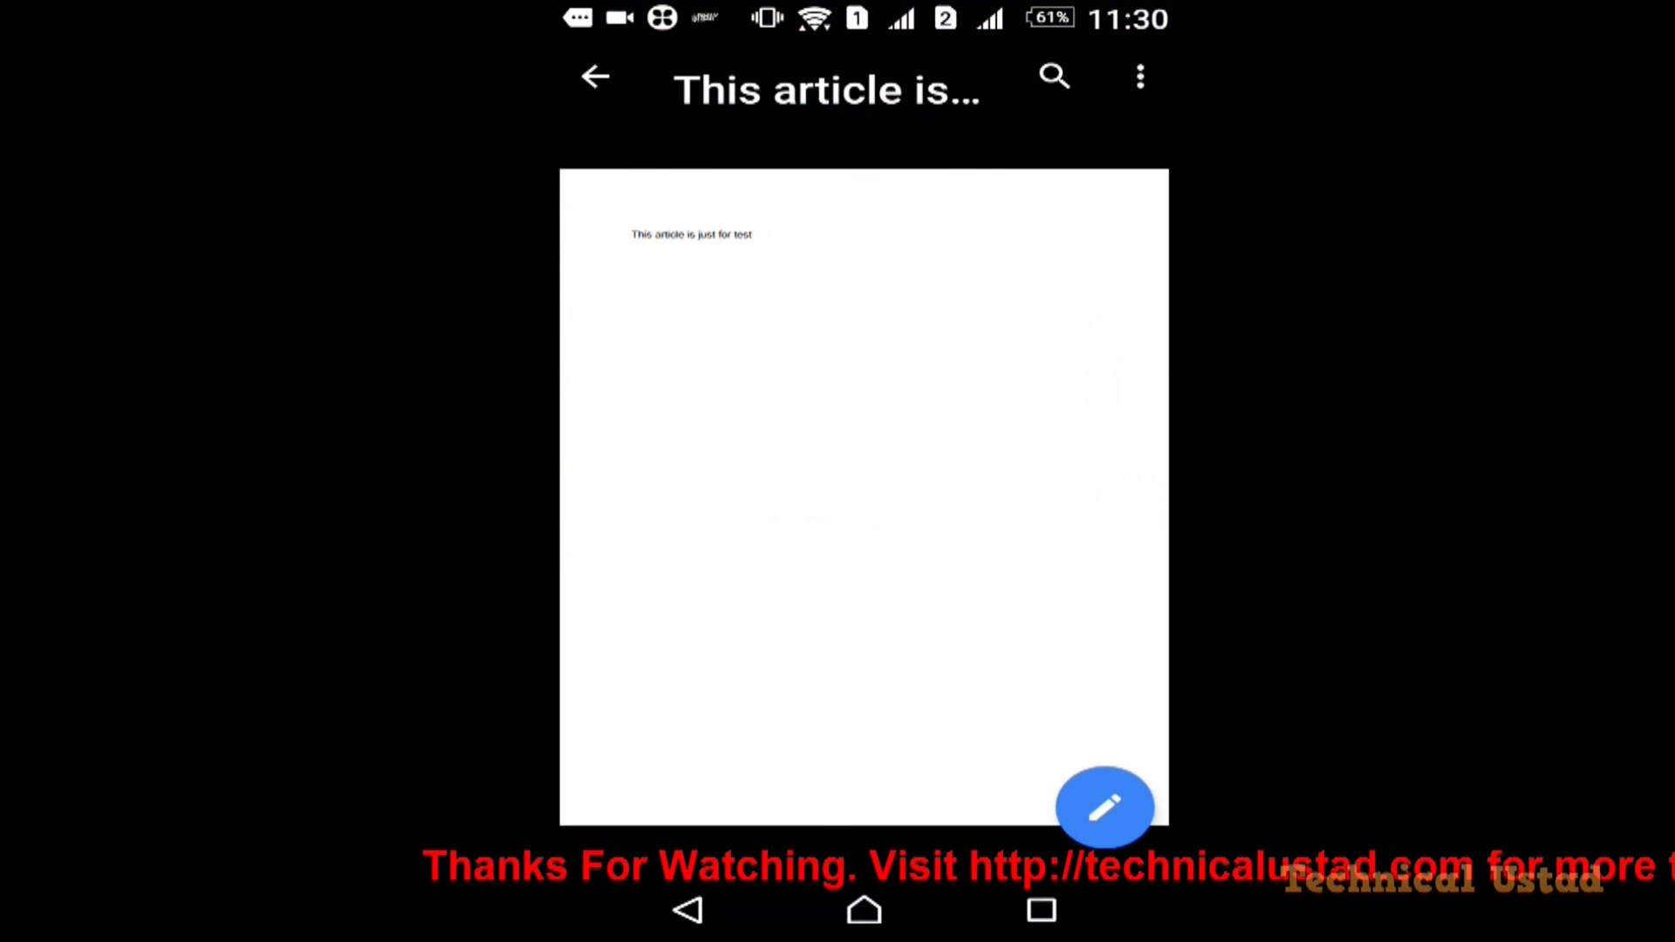
left_click(689, 912)
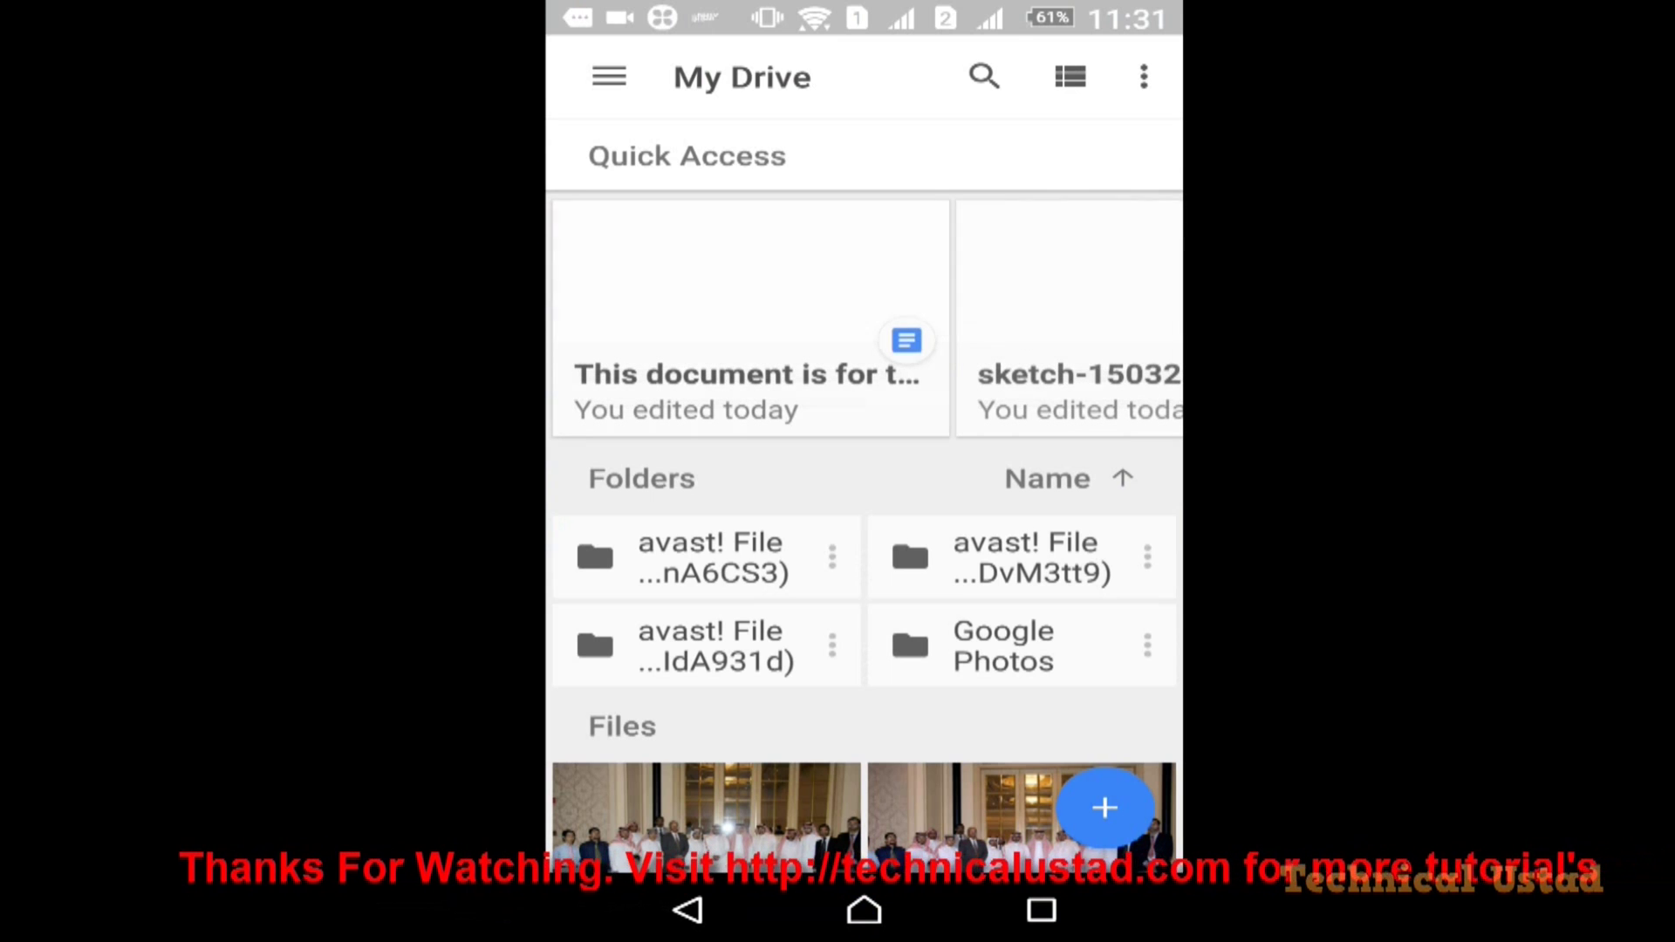
left_click(667, 335)
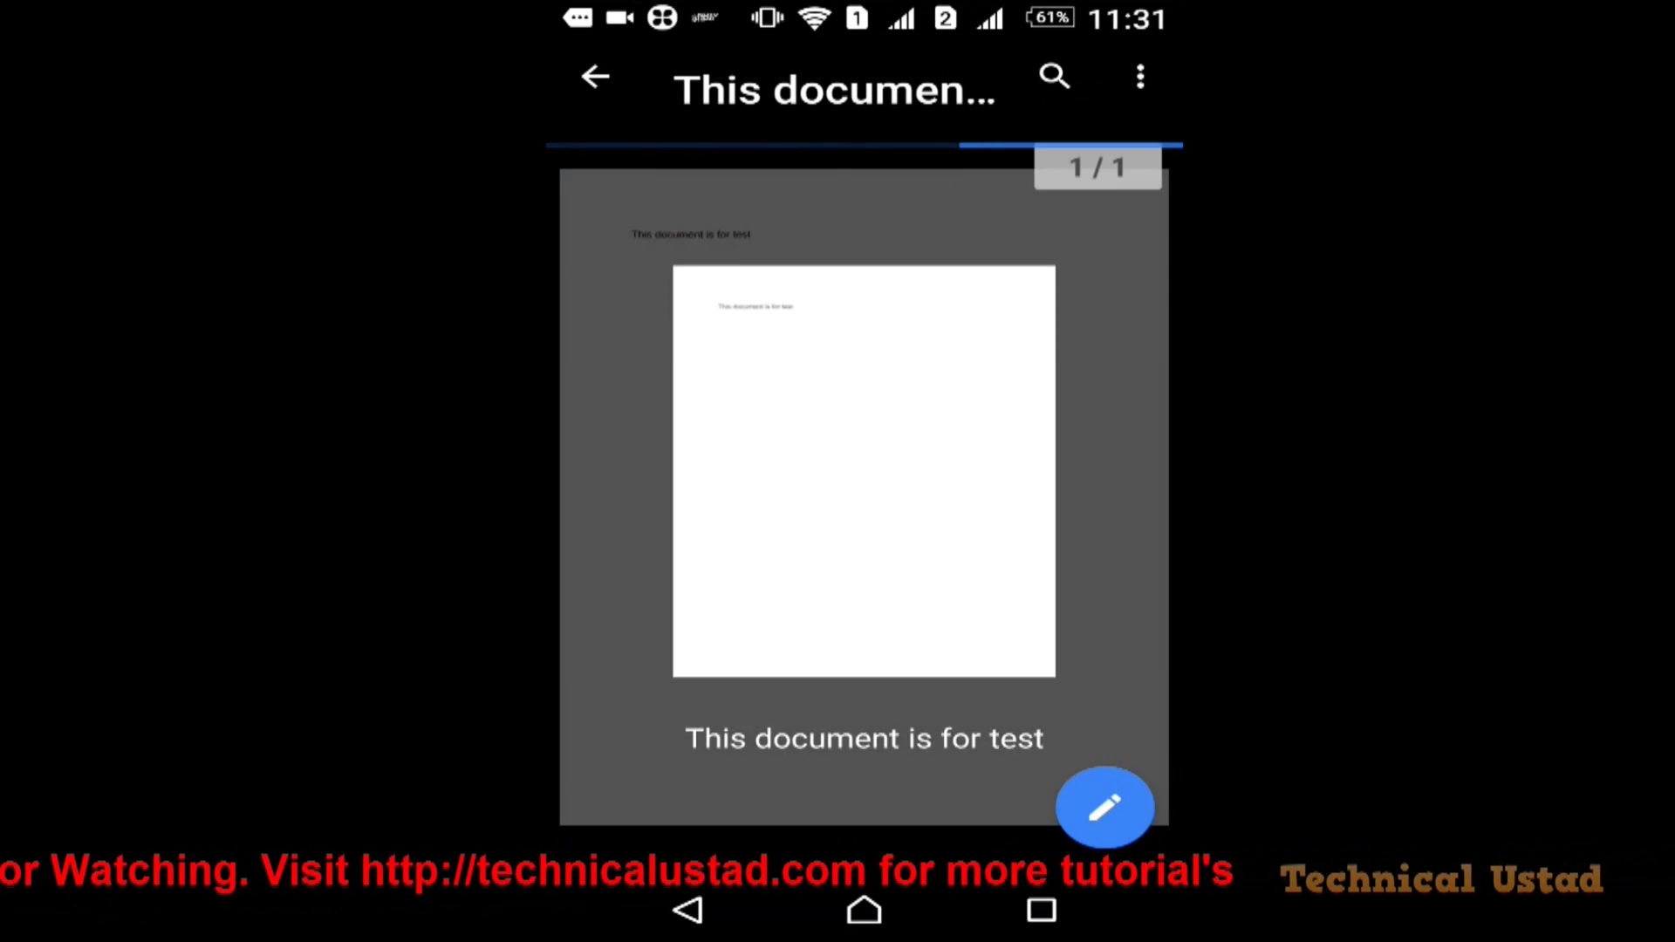
- Mark This document is for test as available offline in Drive
left_click(1140, 77)
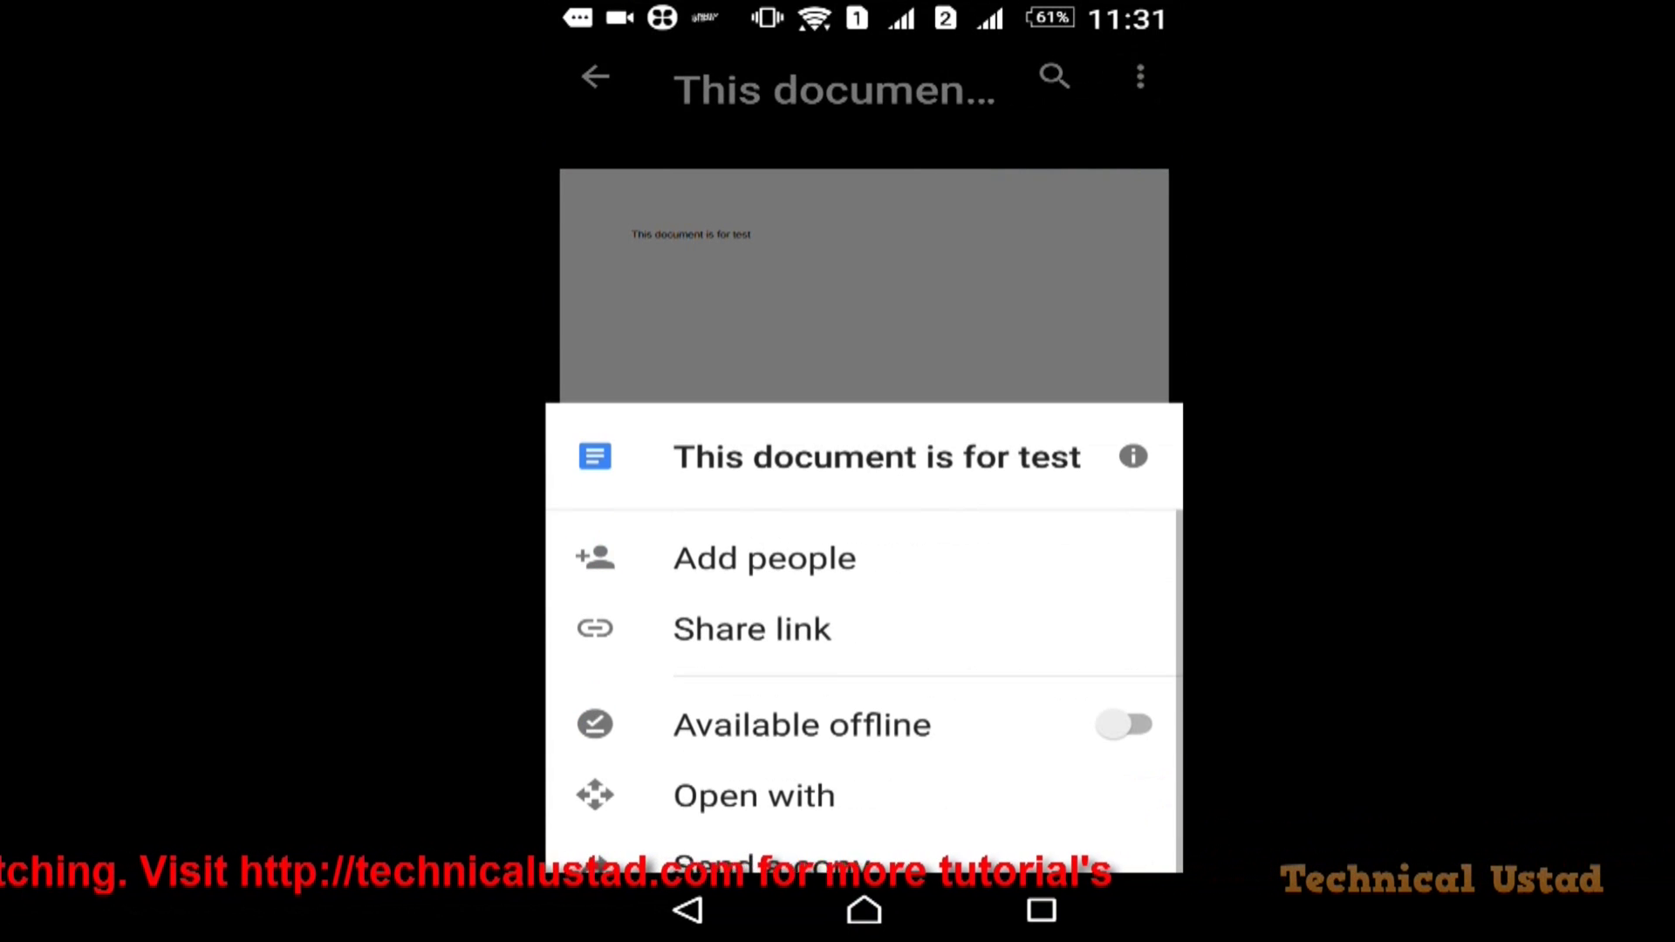
left_click(1126, 725)
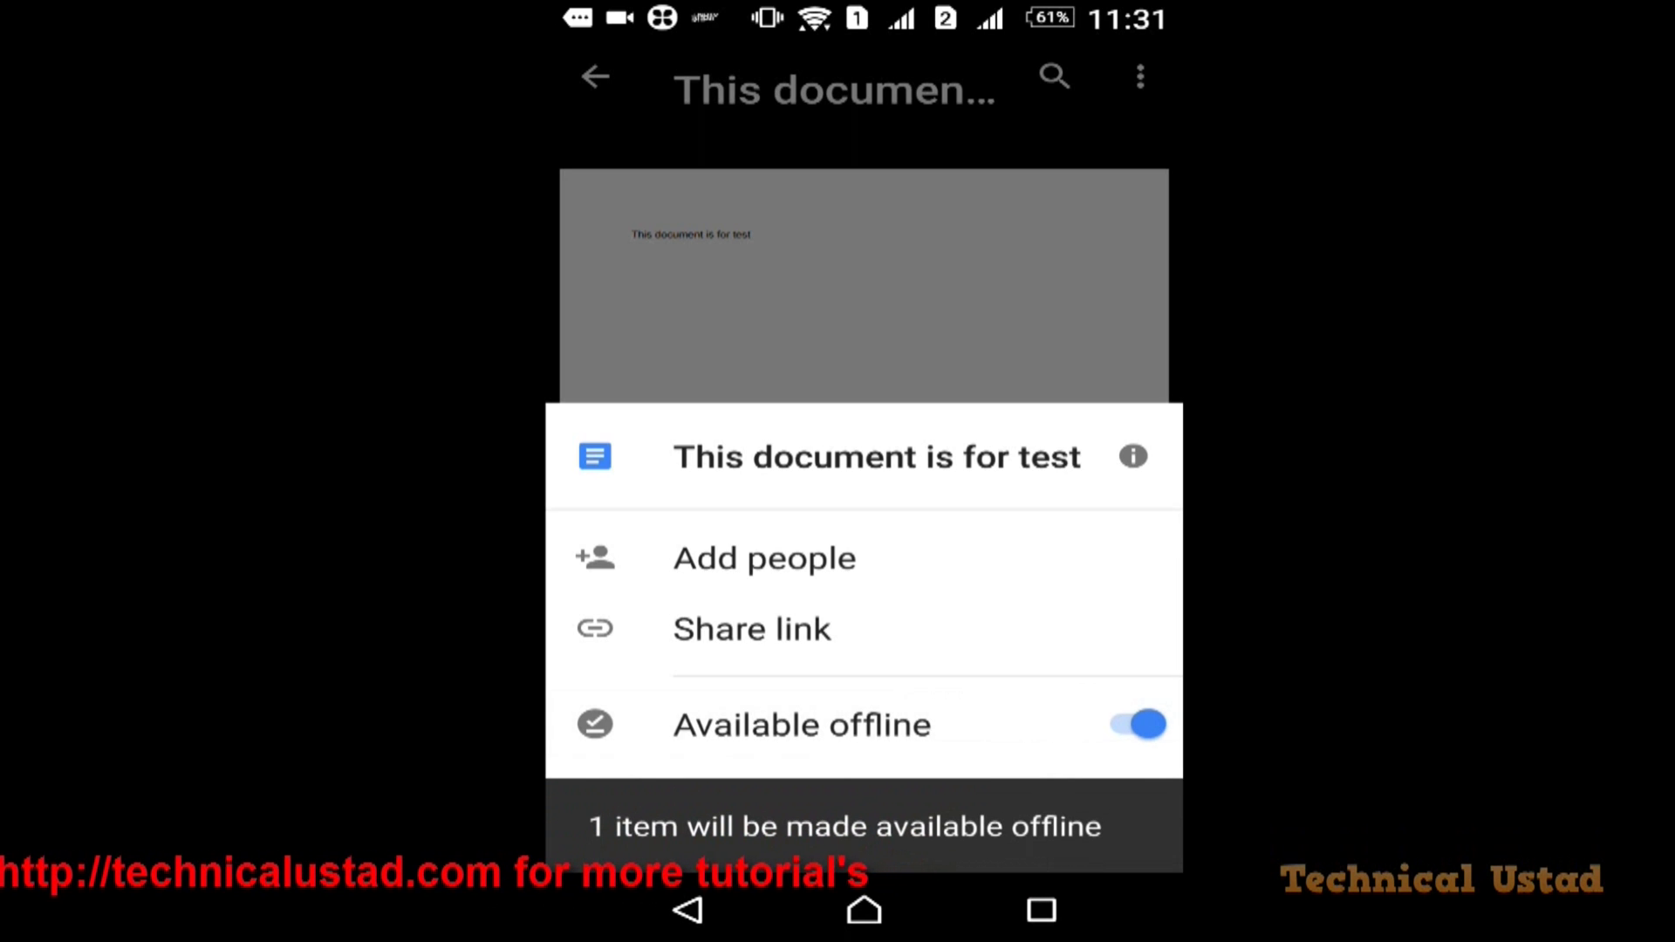
left_click(698, 909)
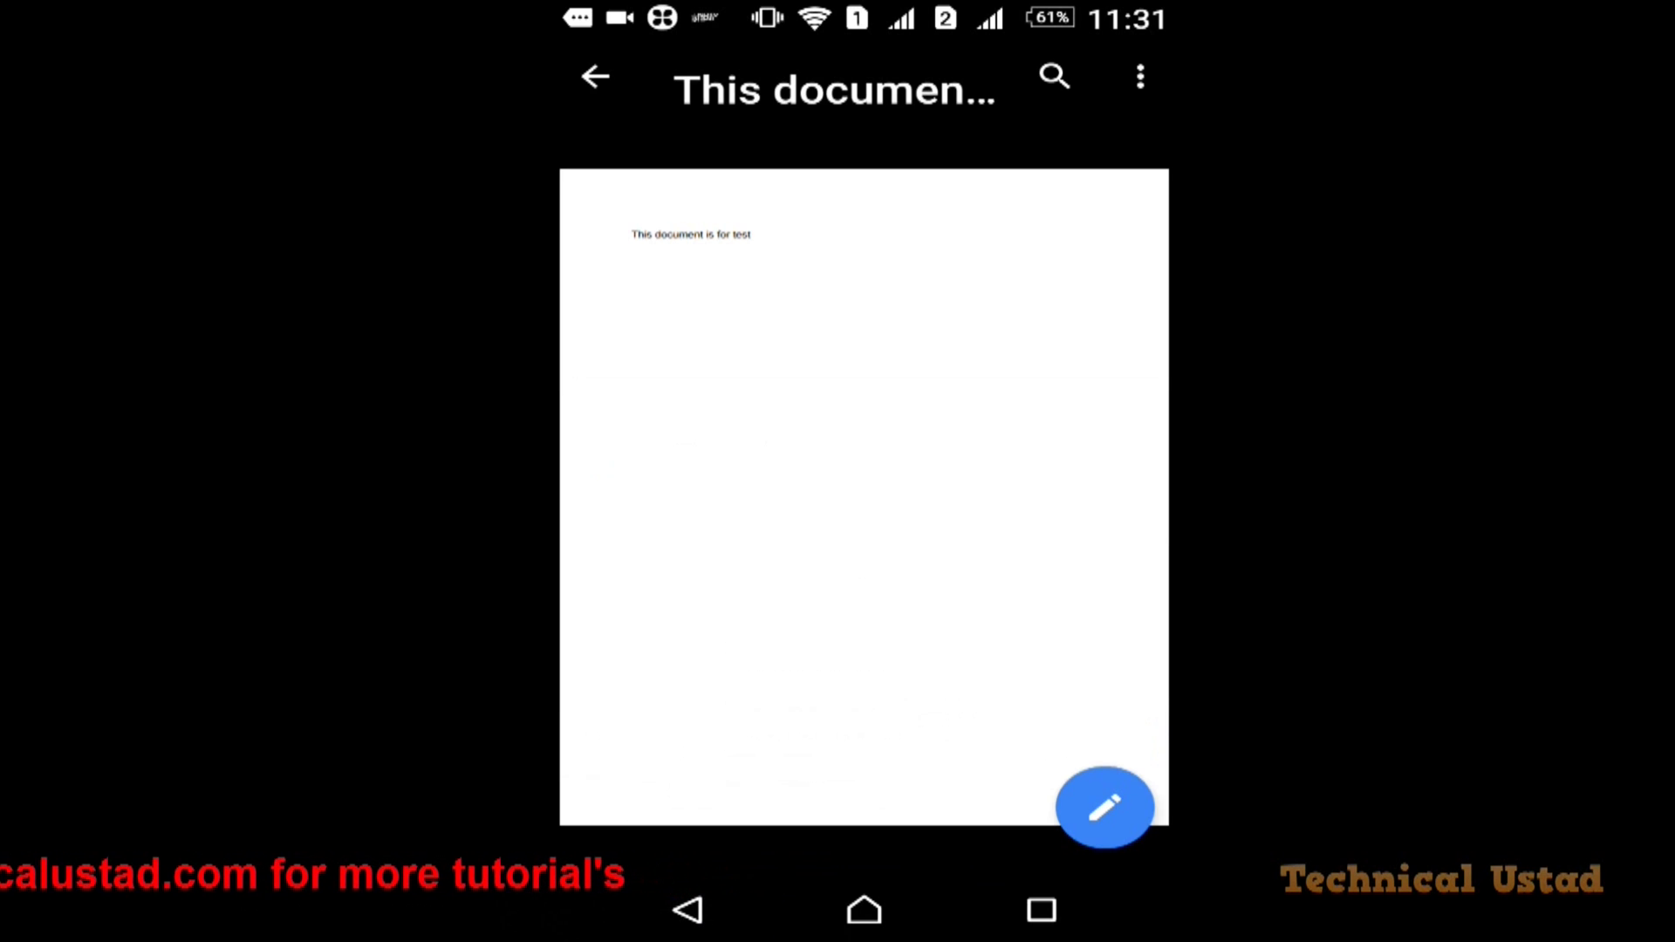
left_click(729, 923)
- Mark the sketch image available offline too, then go to the phone's home screen
left_click(1123, 321)
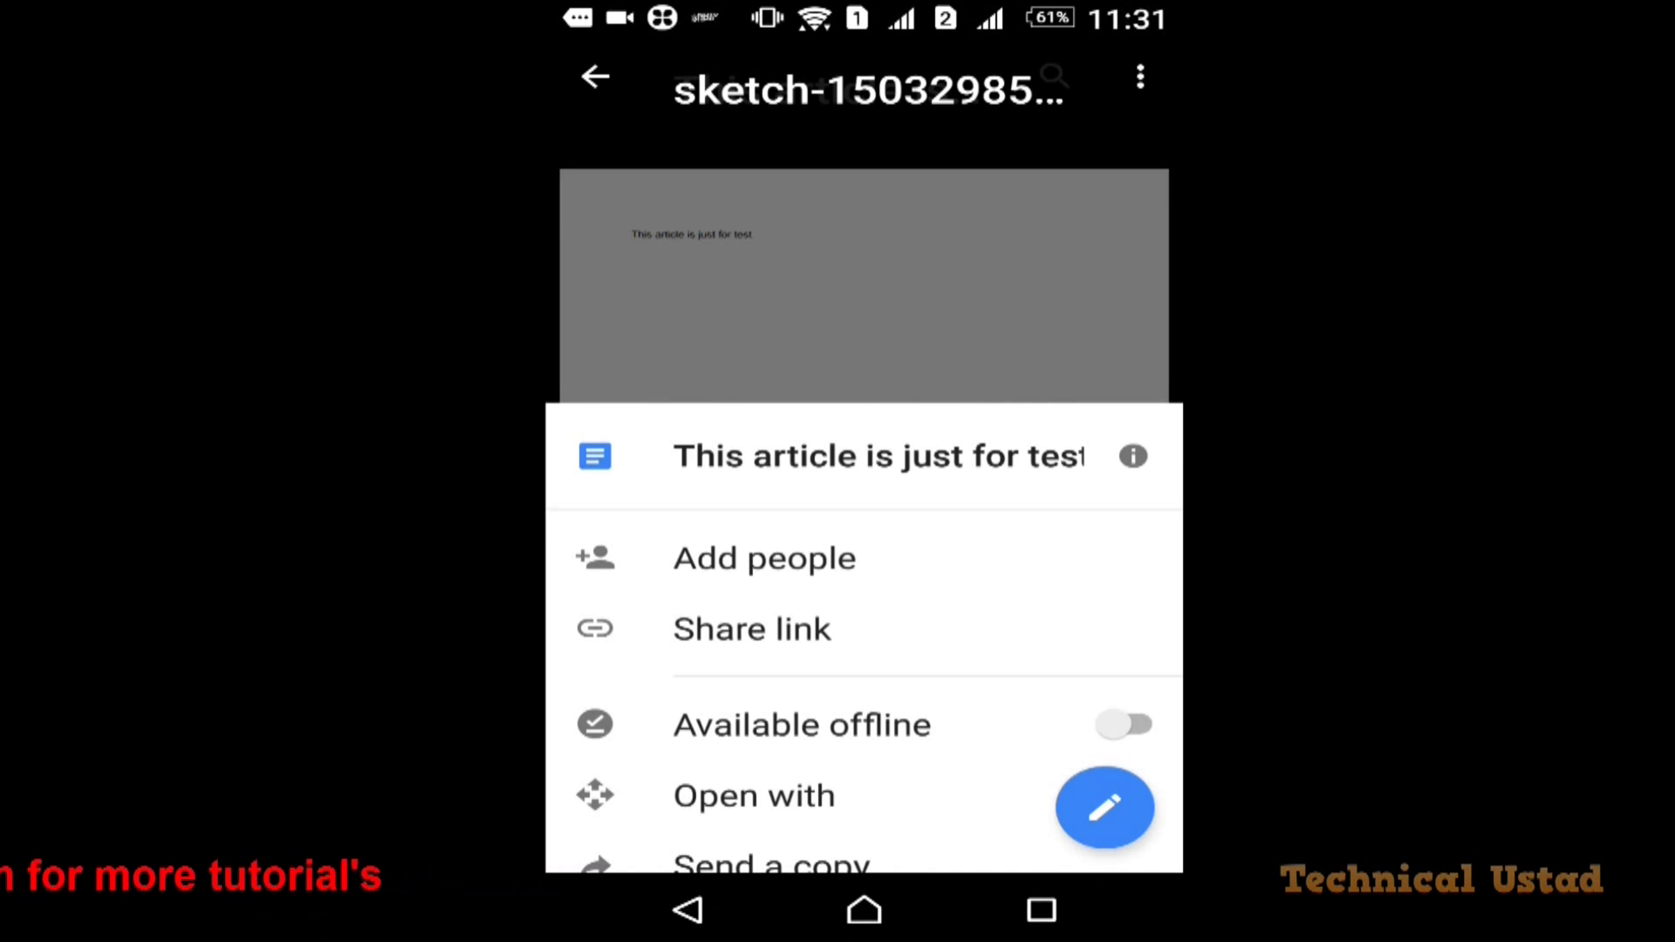
left_click(1140, 76)
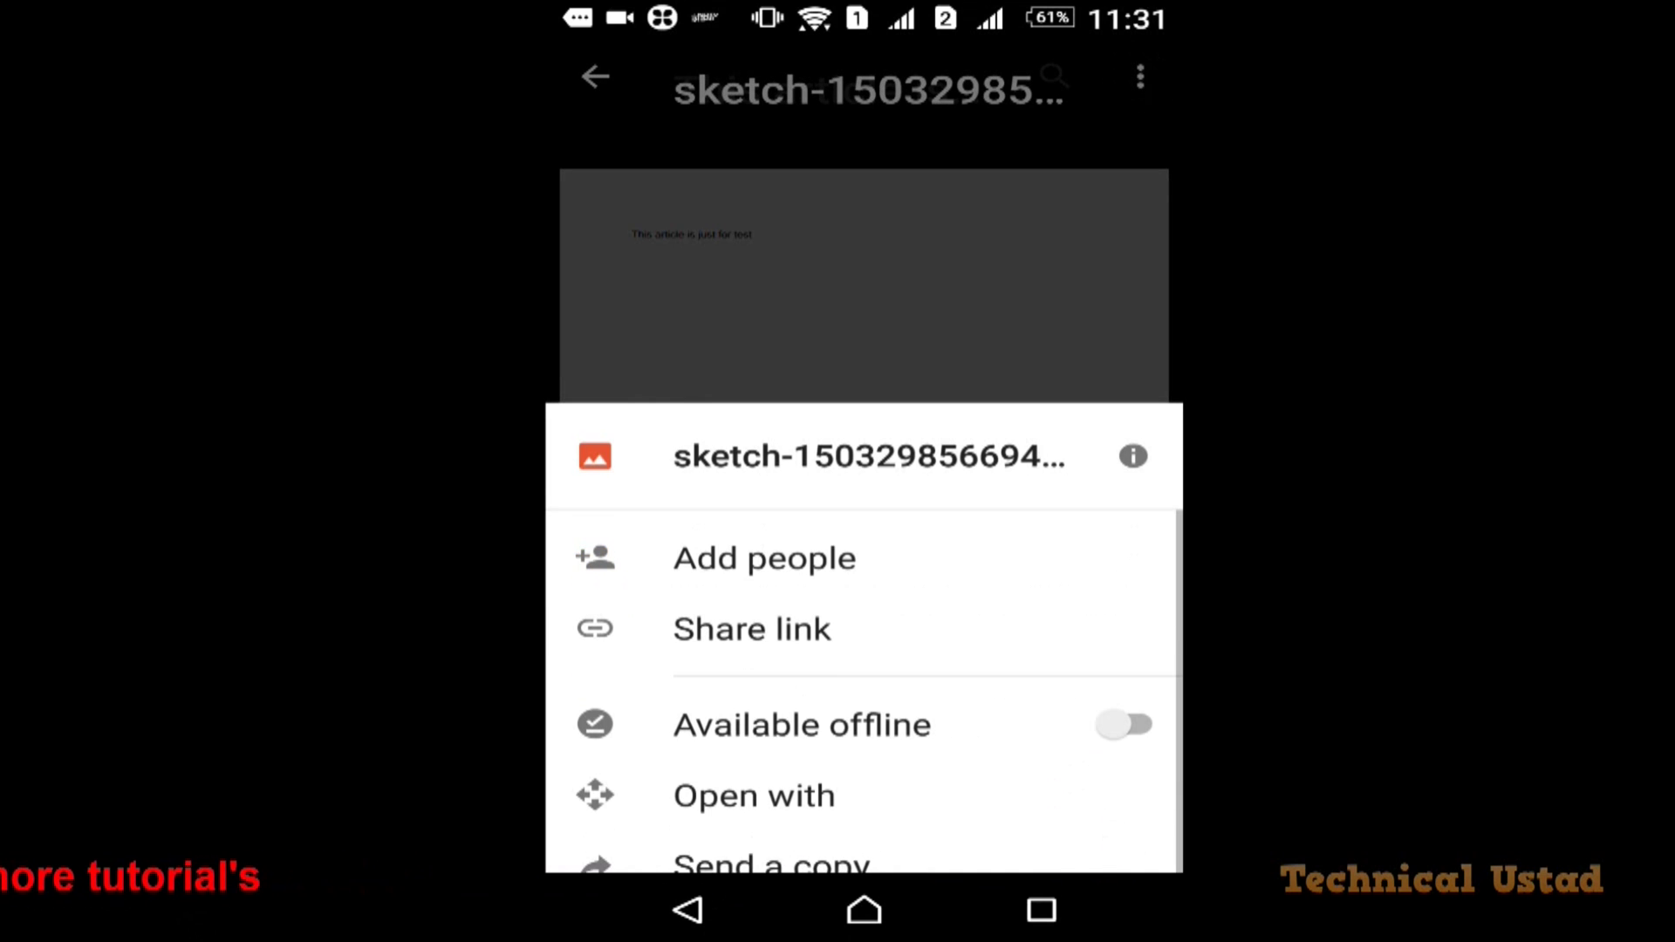
left_click(1125, 724)
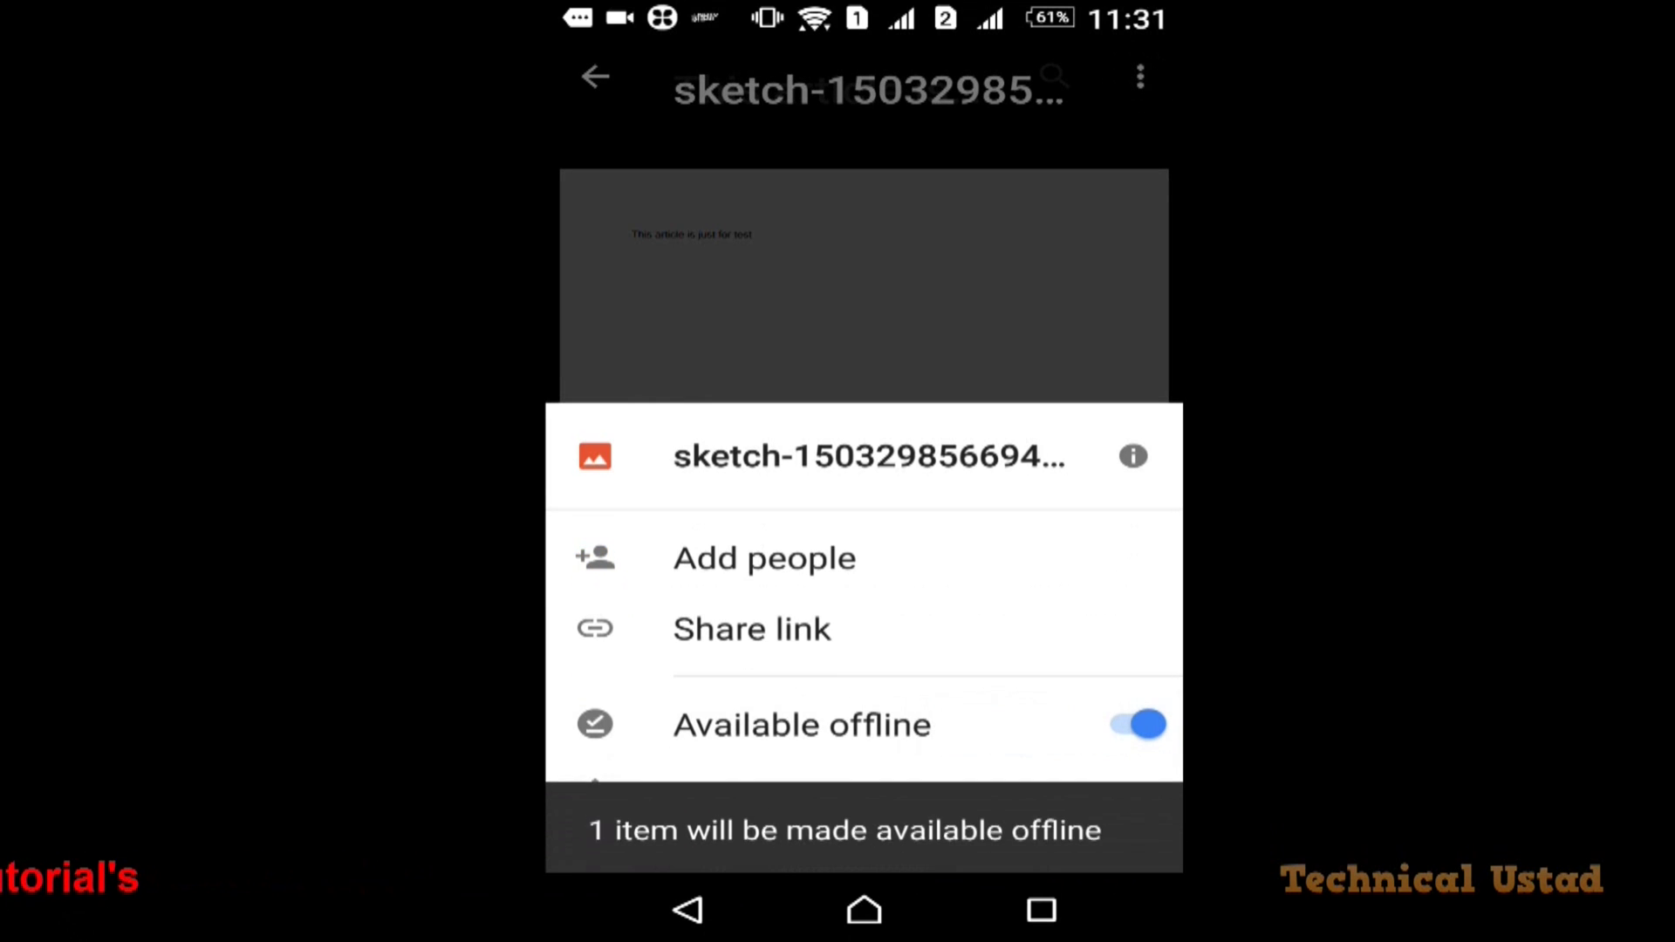
left_click(711, 918)
left_click(702, 916)
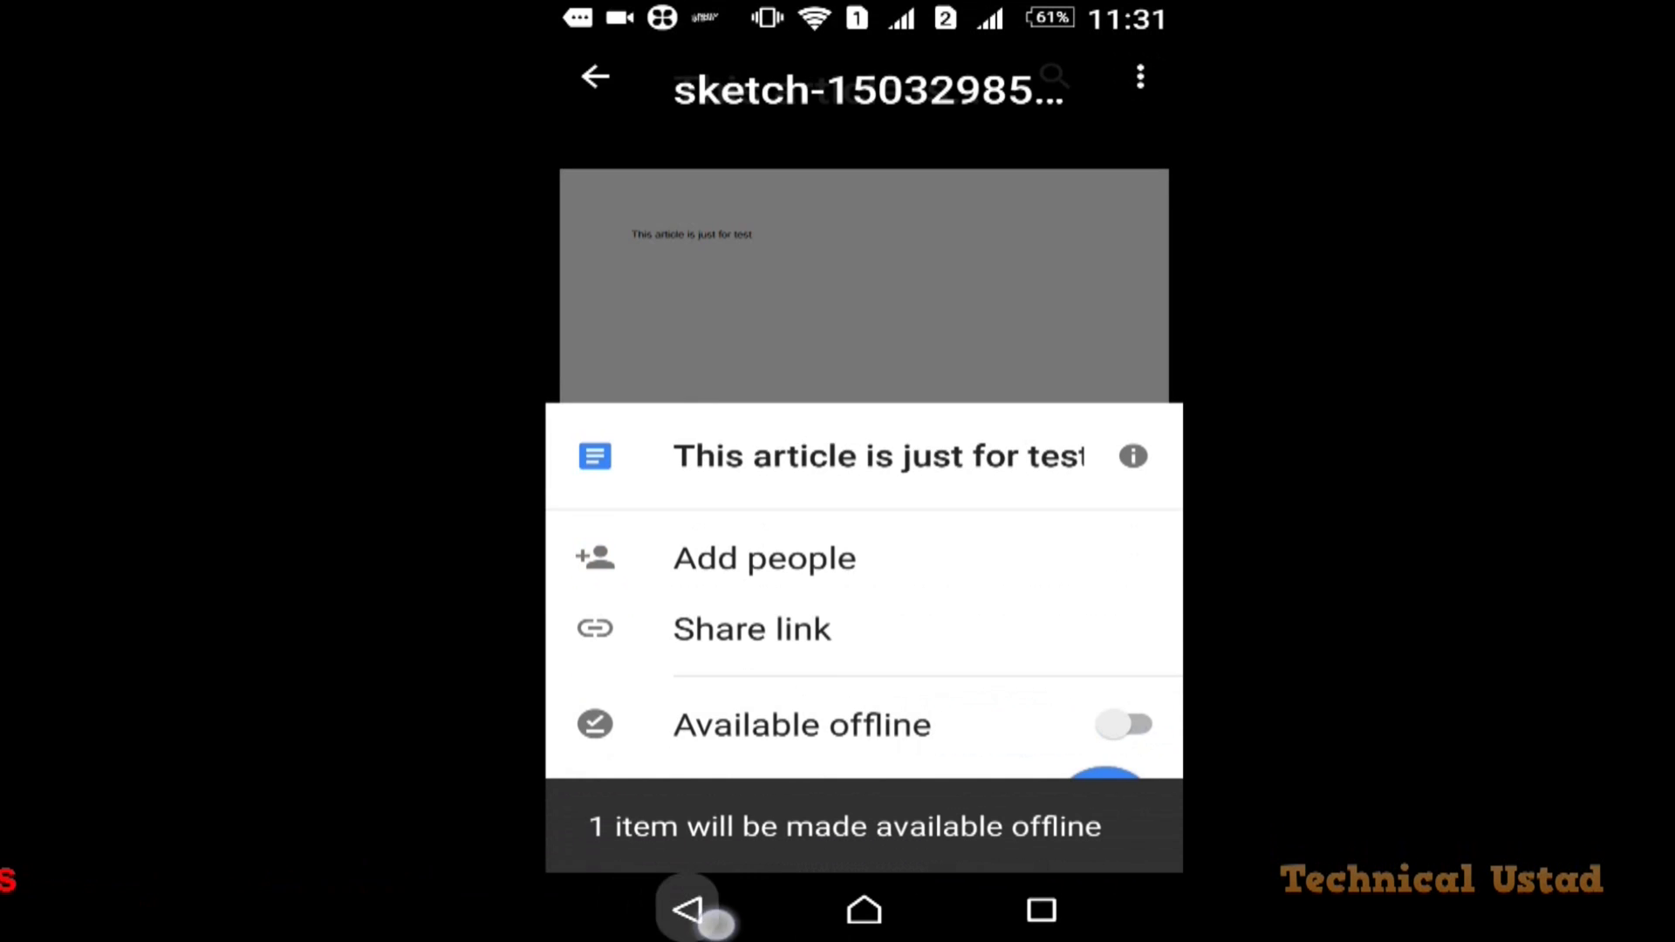
left_click(864, 910)
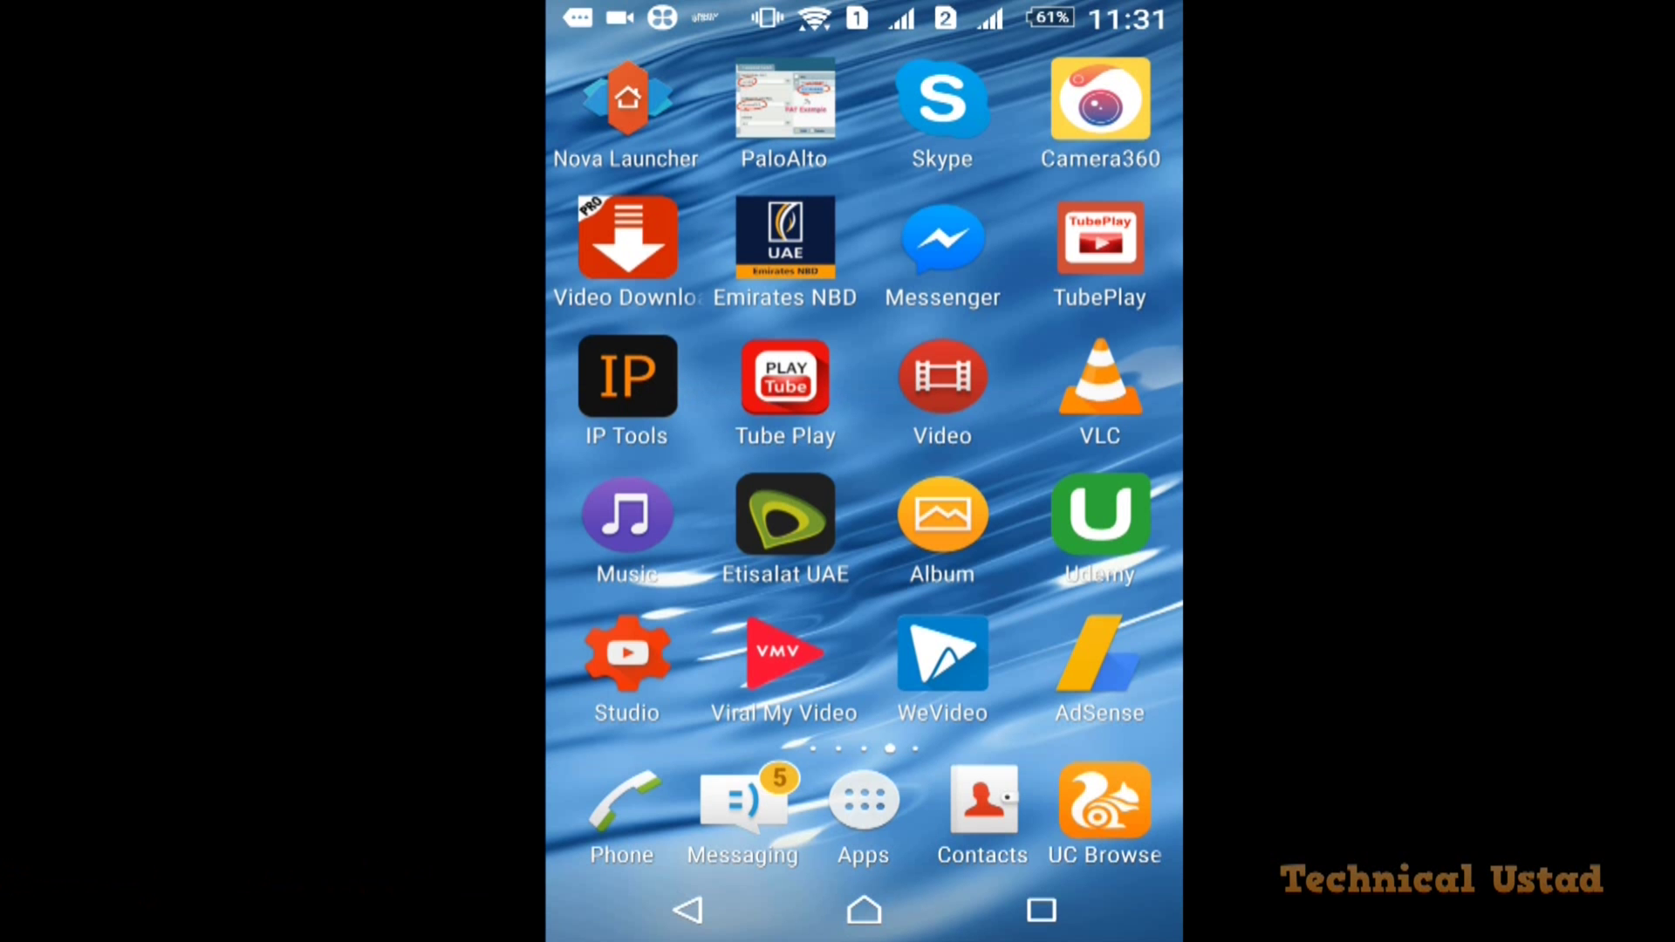